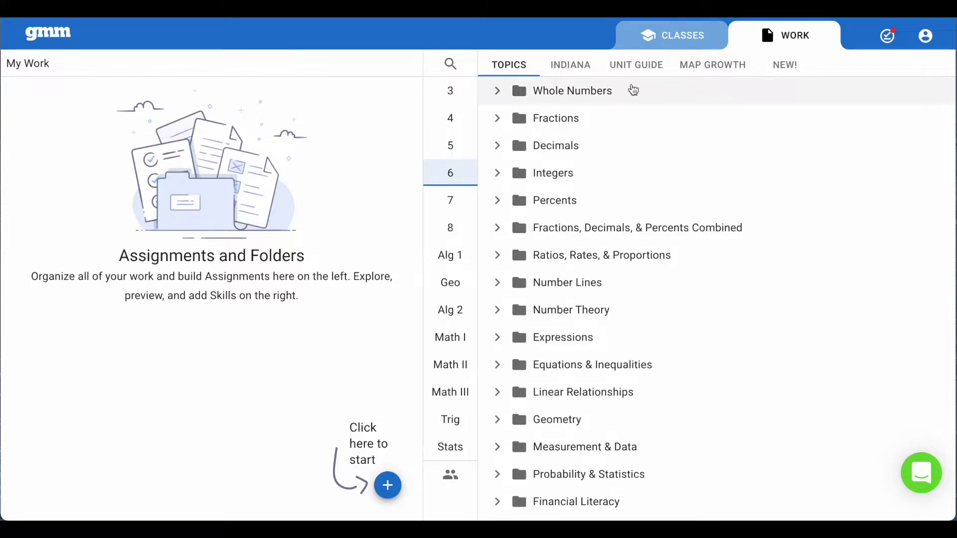
Open the skill search above the grade 6 topic list on the Work page
left_click(452, 71)
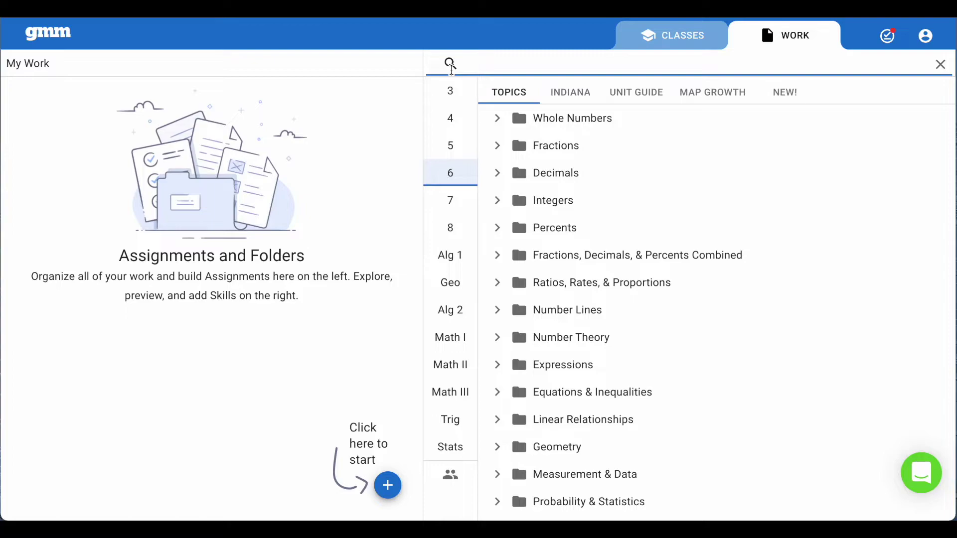
type("proportion")
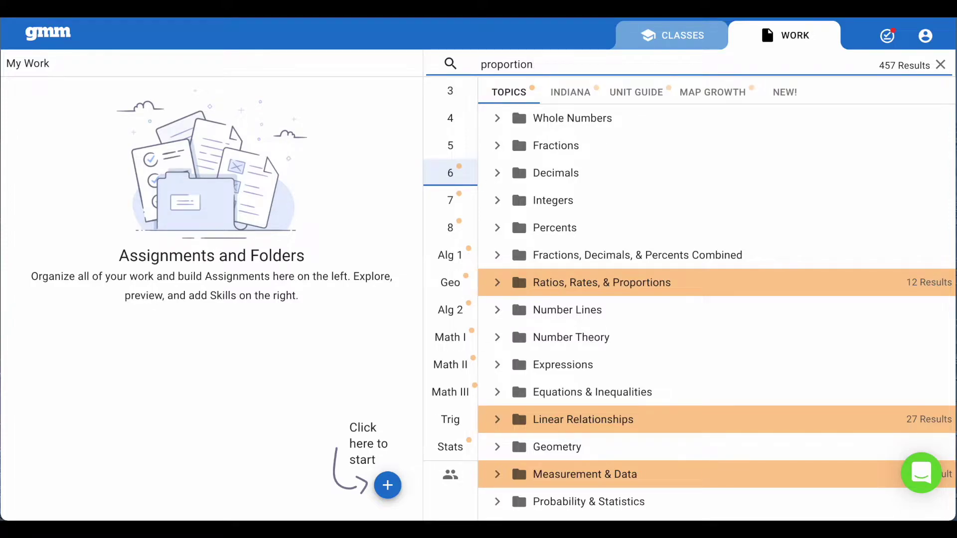
left_click(940, 65)
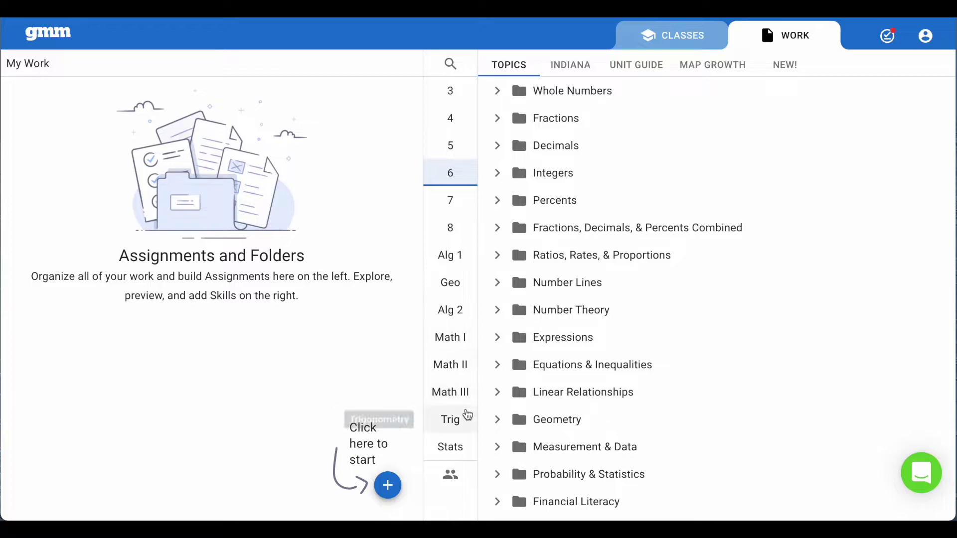
left_click(453, 477)
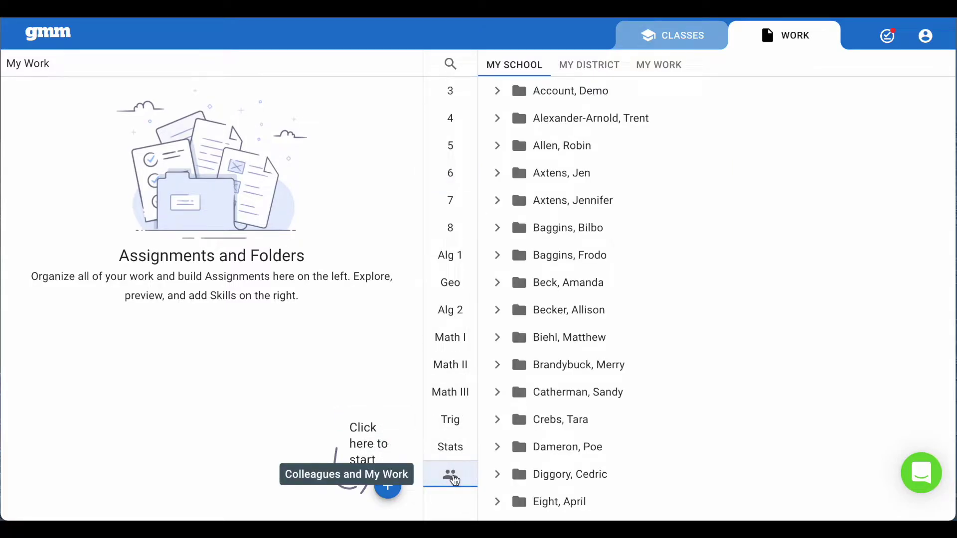
left_click(496, 173)
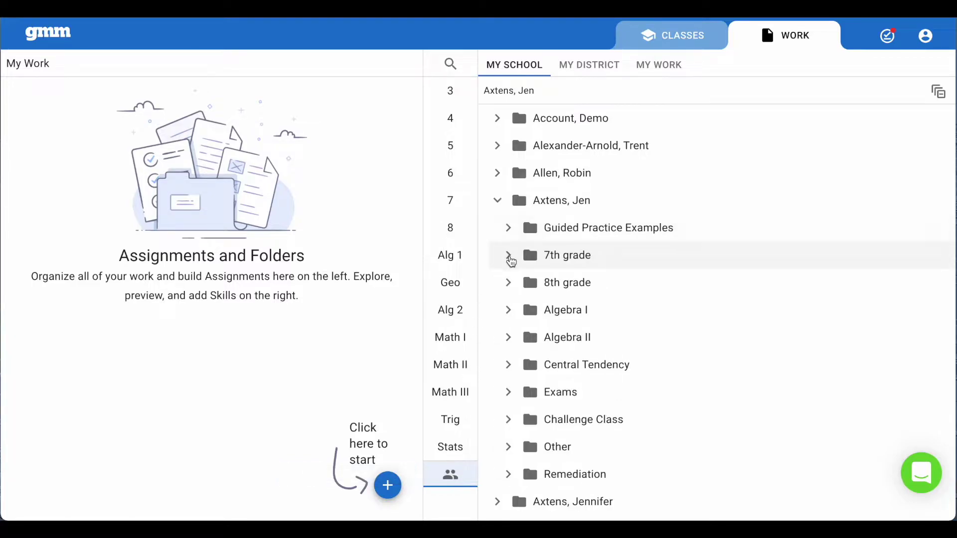
left_click(508, 255)
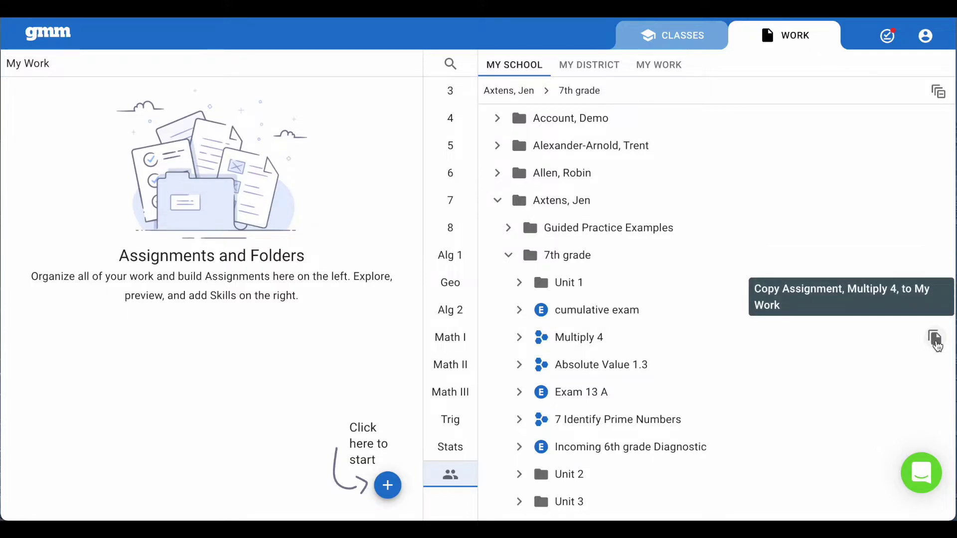
Switch the library to grade 5 and expand Expressions > Translating Expressions
left_click(451, 170)
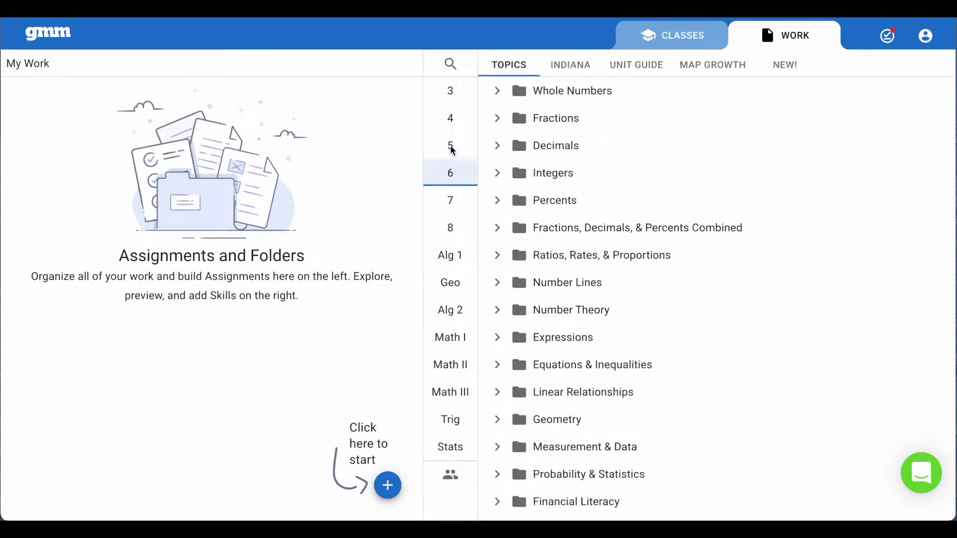
left_click(451, 148)
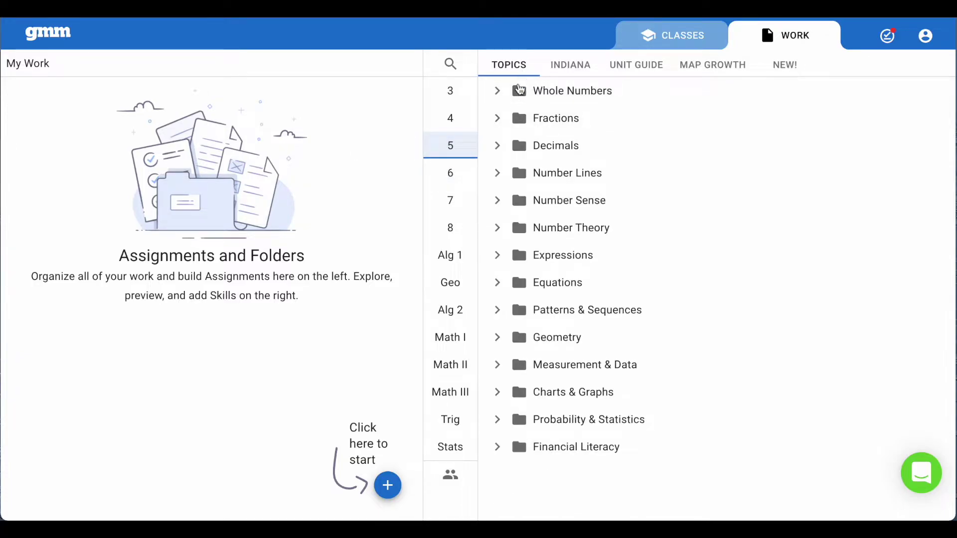
left_click(498, 256)
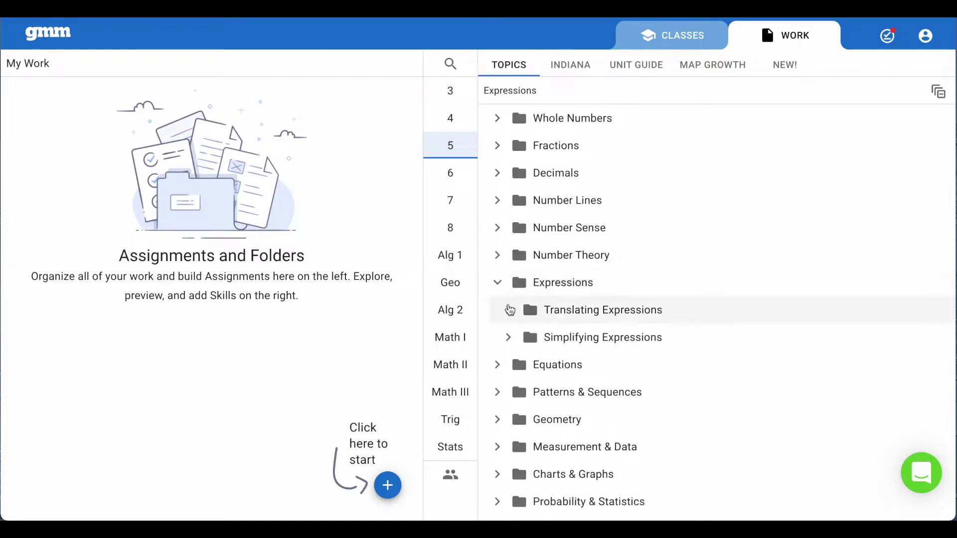
left_click(509, 310)
scroll(509, 310, "down", 3)
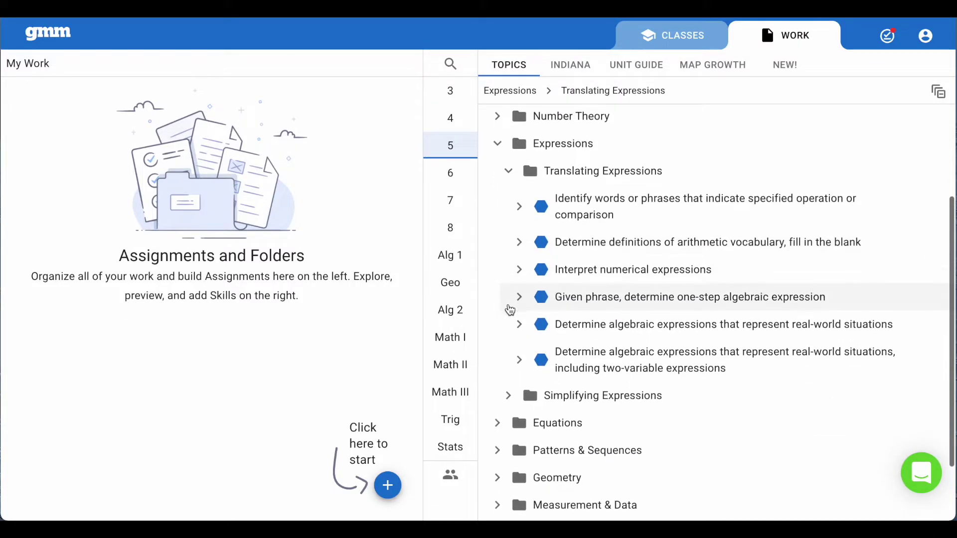
Preview several 'Identify words or phrases' sample questions and the answer, then collapse all topics
left_click(584, 227)
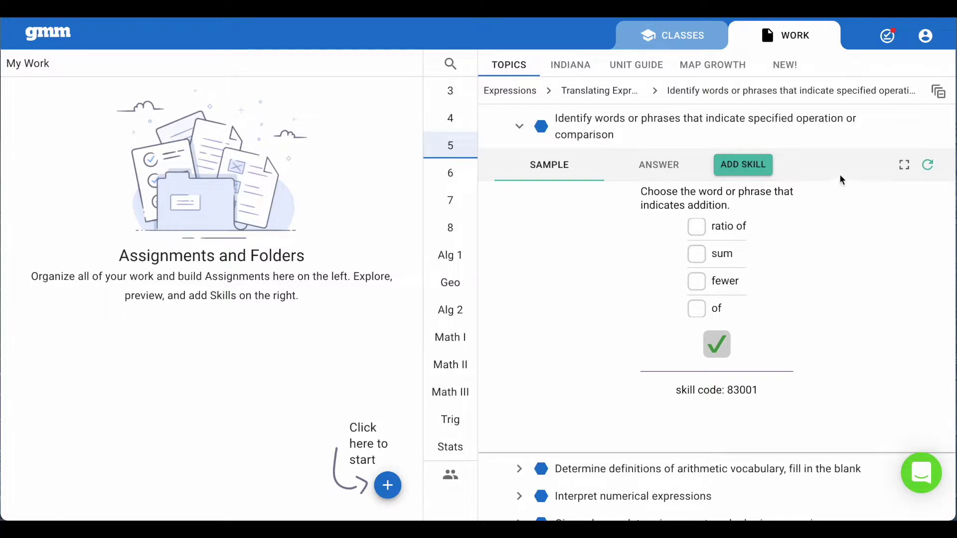
left_click(929, 170)
left_click(929, 169)
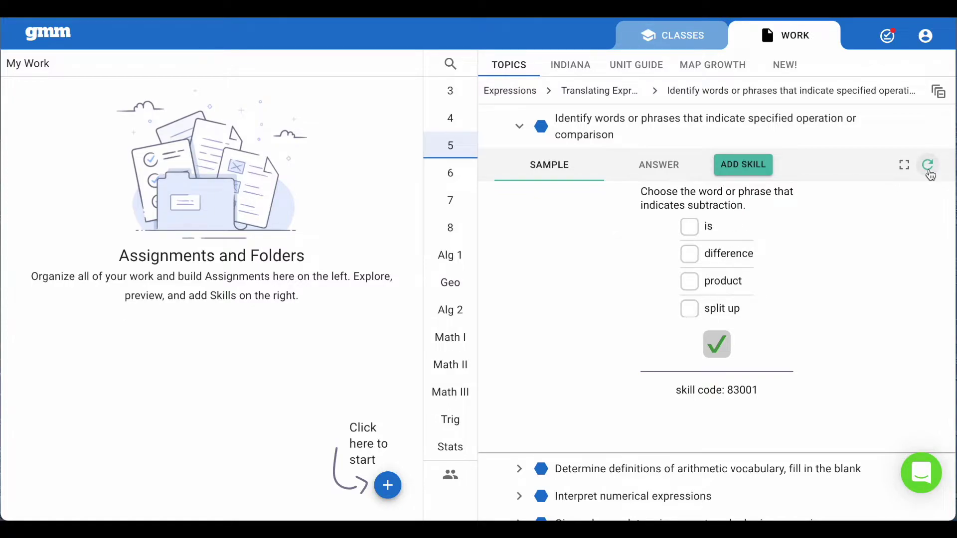
left_click(928, 170)
left_click(929, 170)
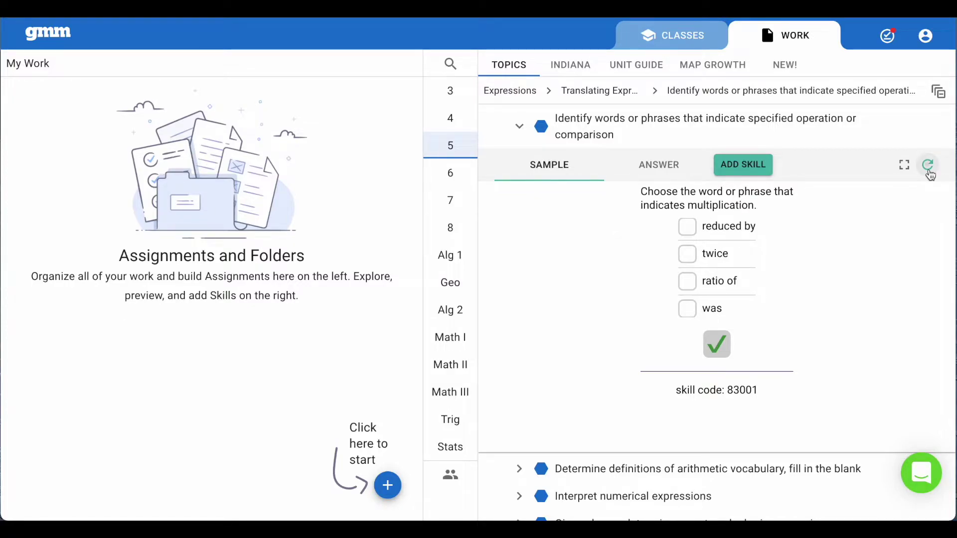
left_click(928, 169)
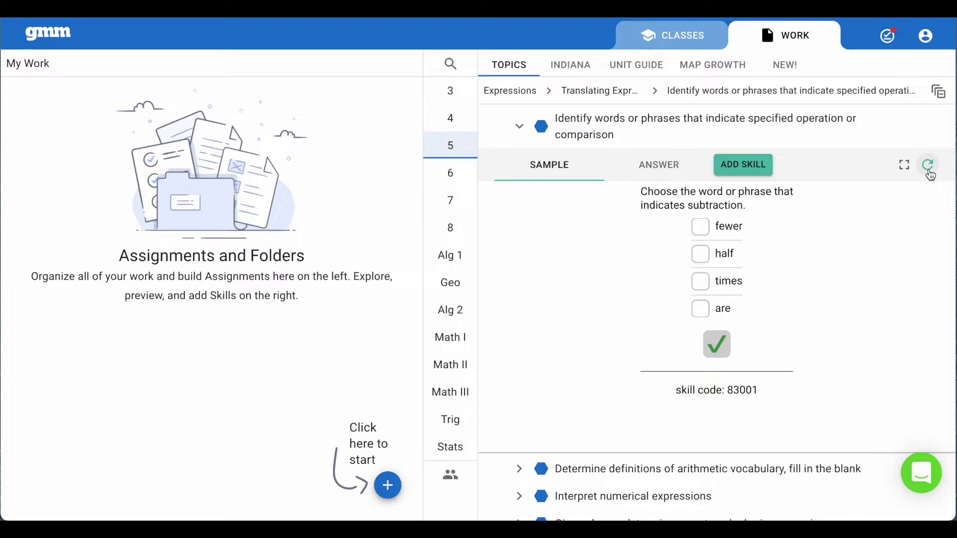
left_click(662, 172)
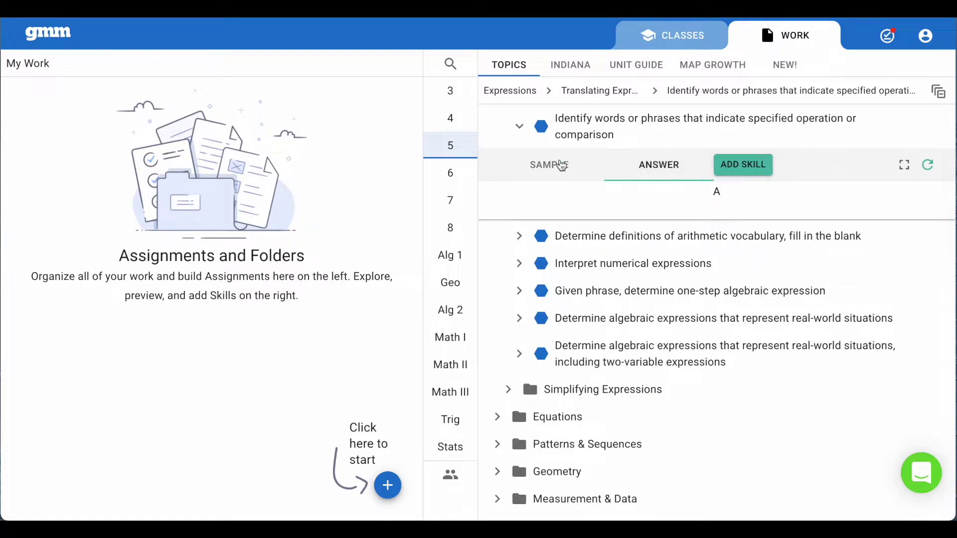
left_click(552, 166)
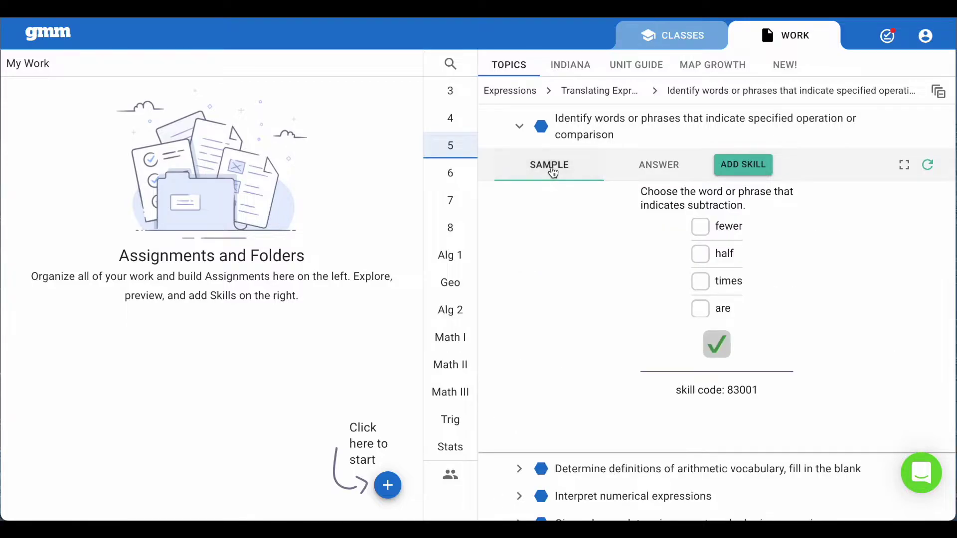
left_click(521, 132)
left_click(937, 91)
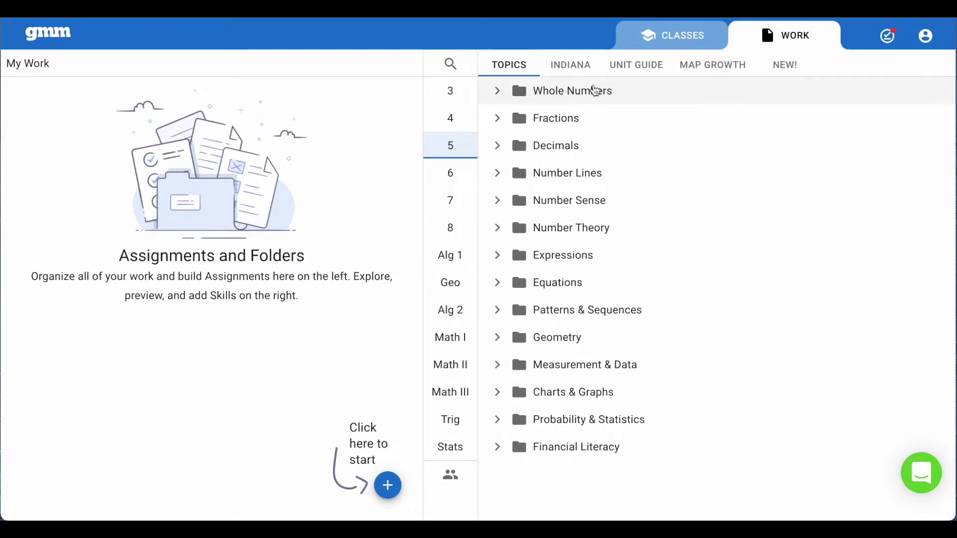
Browse grade 5 skills by Indiana standards down to 5.AT.3 Algebraic Thinking
left_click(571, 64)
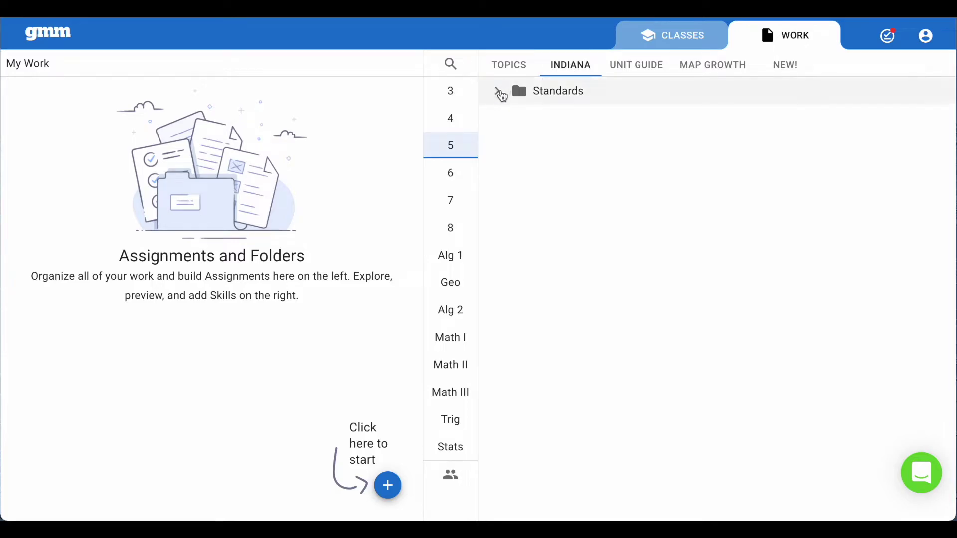
left_click(499, 93)
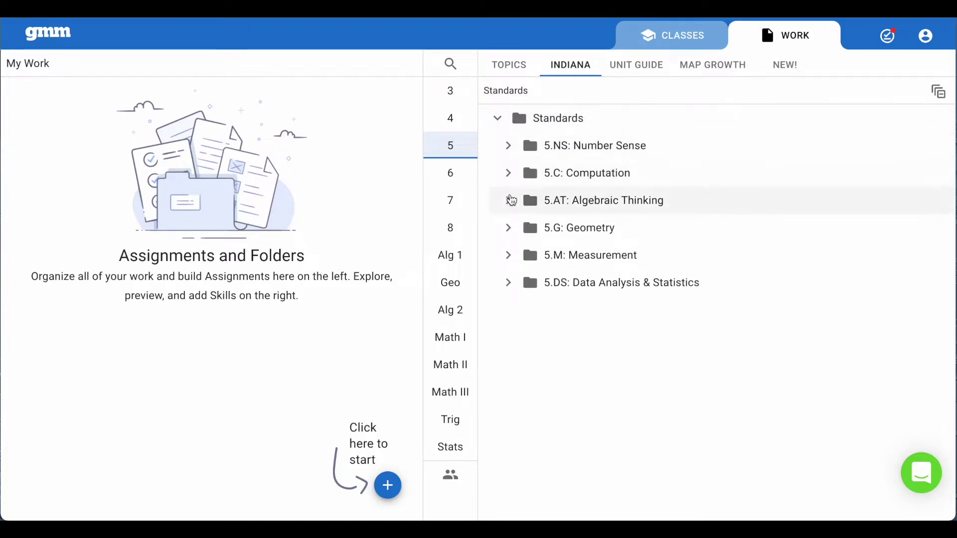
left_click(511, 201)
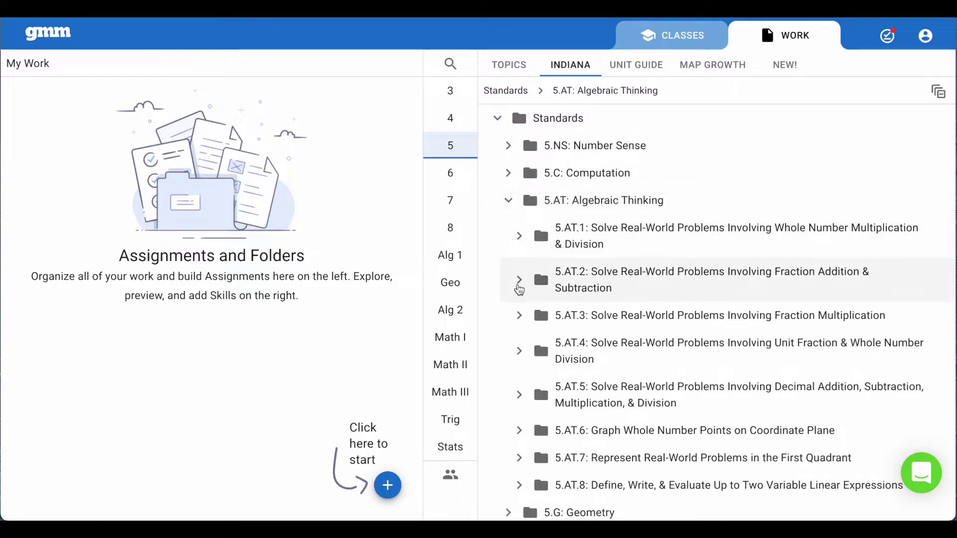
left_click(518, 315)
scroll(519, 315, "down", 2)
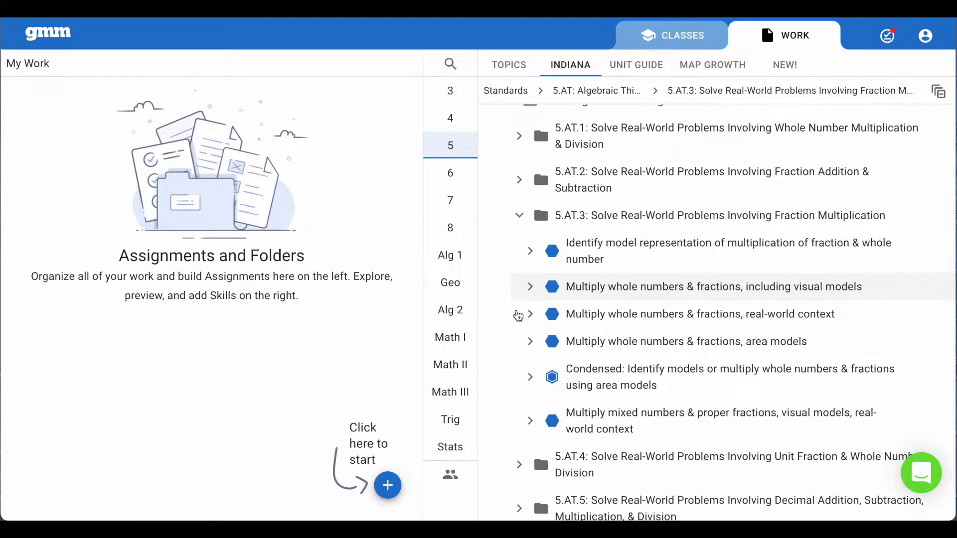
Browse by unit, showing Unit 3's 3.1 and 3.2 place value skills, then collapse all
left_click(636, 65)
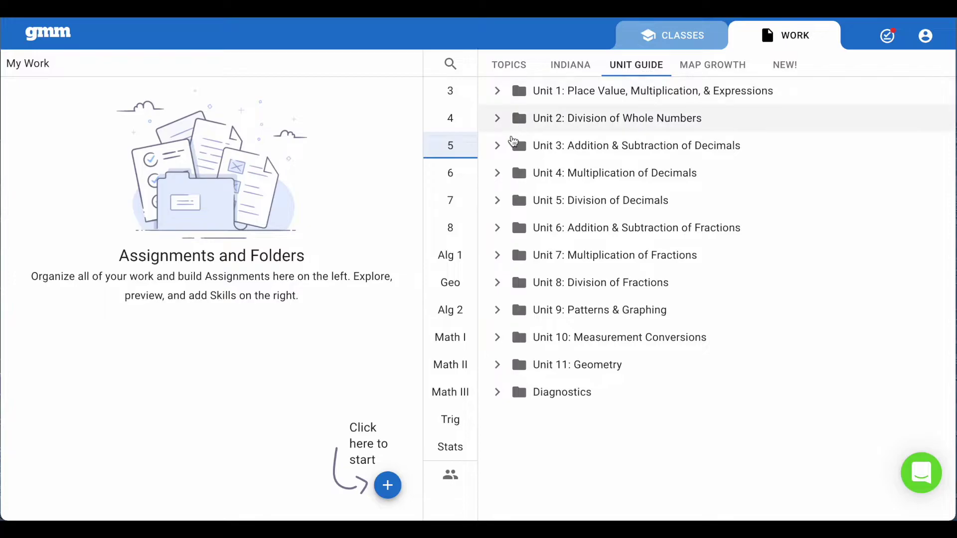
left_click(501, 148)
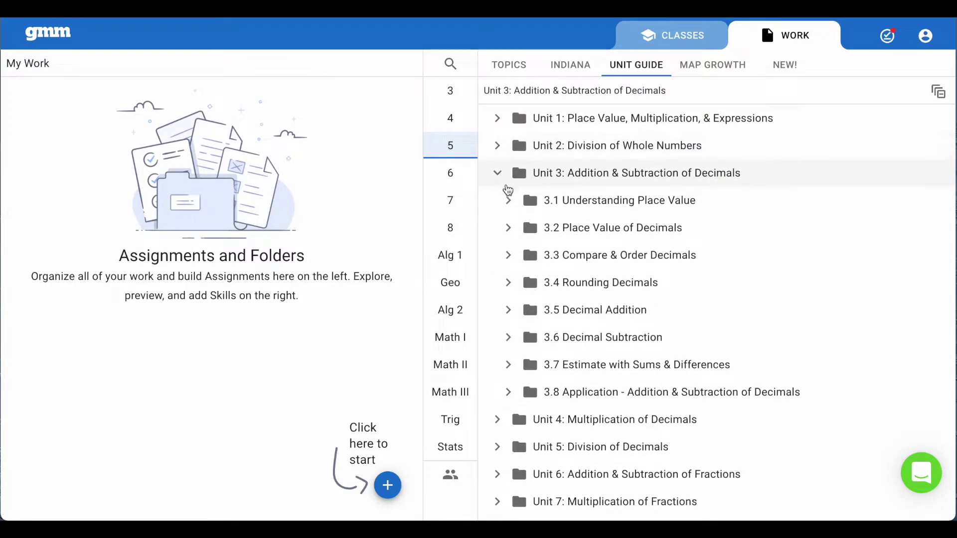
left_click(508, 200)
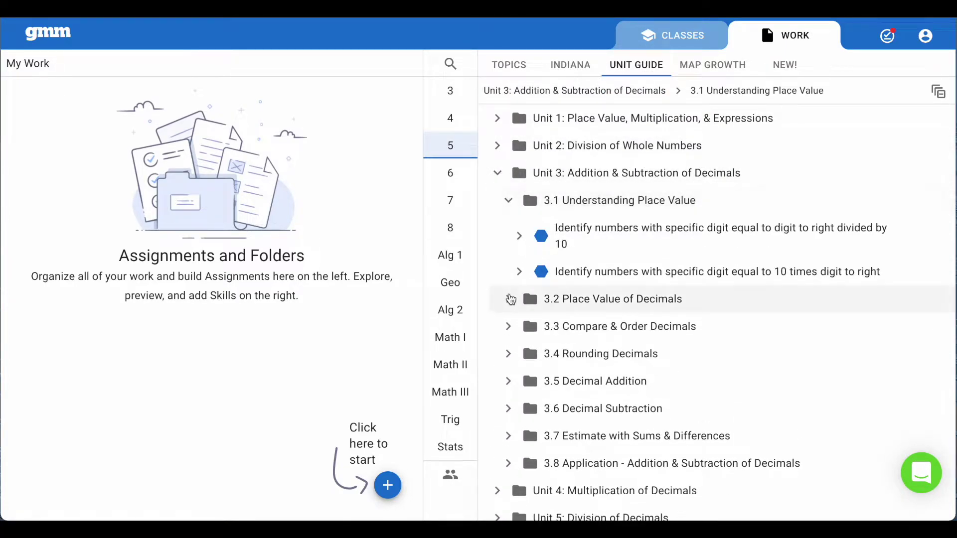
left_click(510, 299)
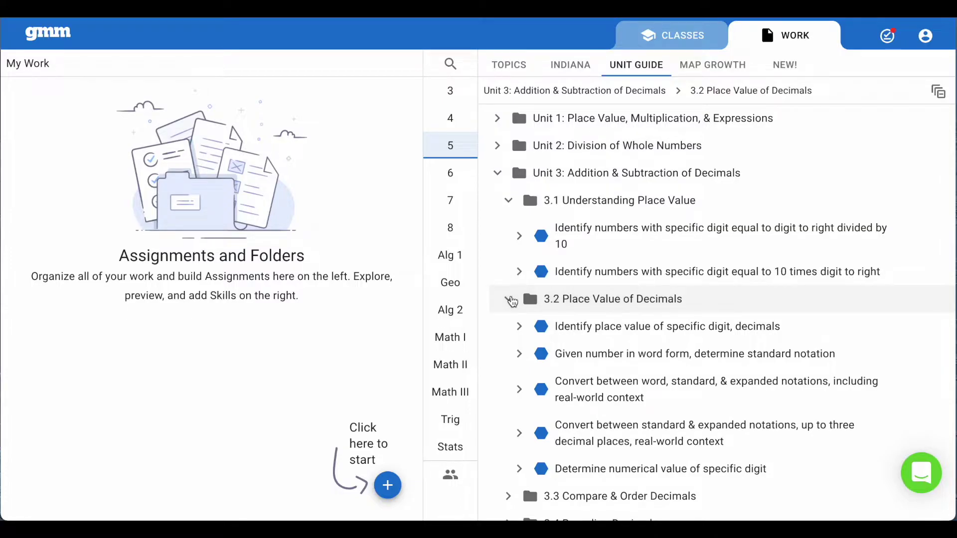
left_click(938, 92)
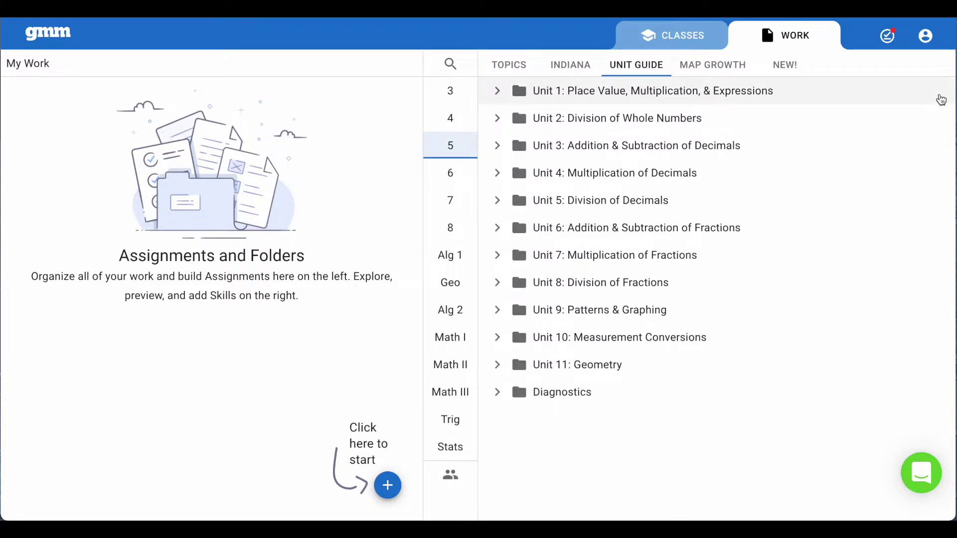
View MAP Growth 5.G Geometry skills and the New! skills, then return to Topics
left_click(722, 69)
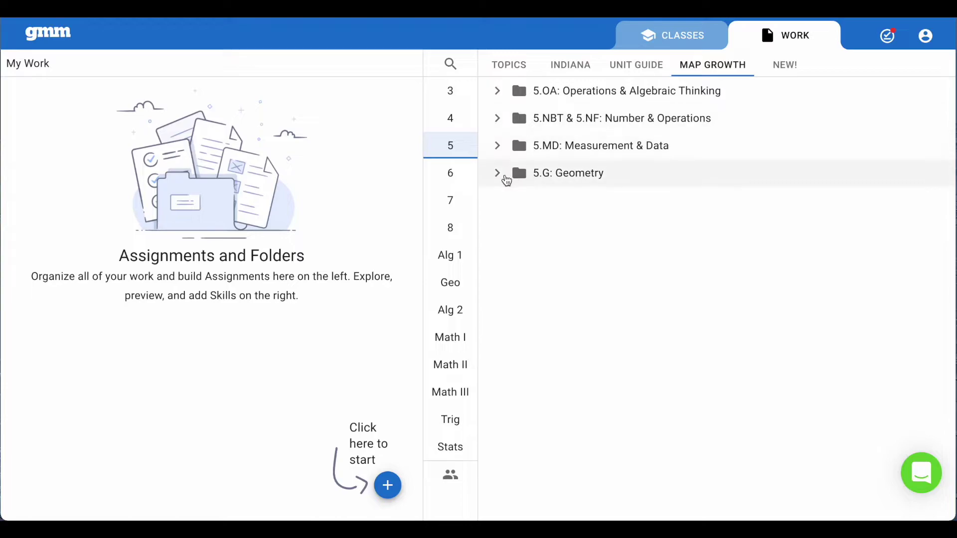
left_click(499, 177)
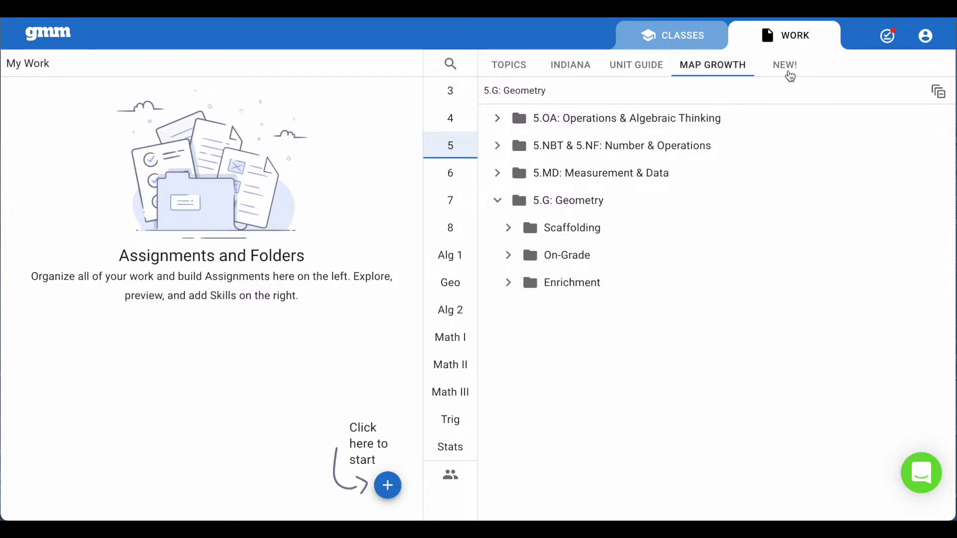
left_click(788, 73)
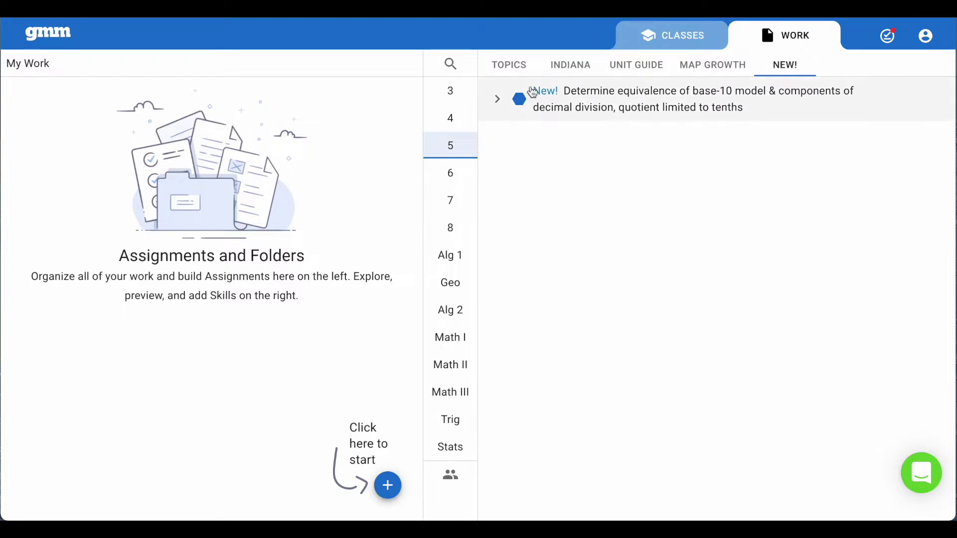
left_click(515, 72)
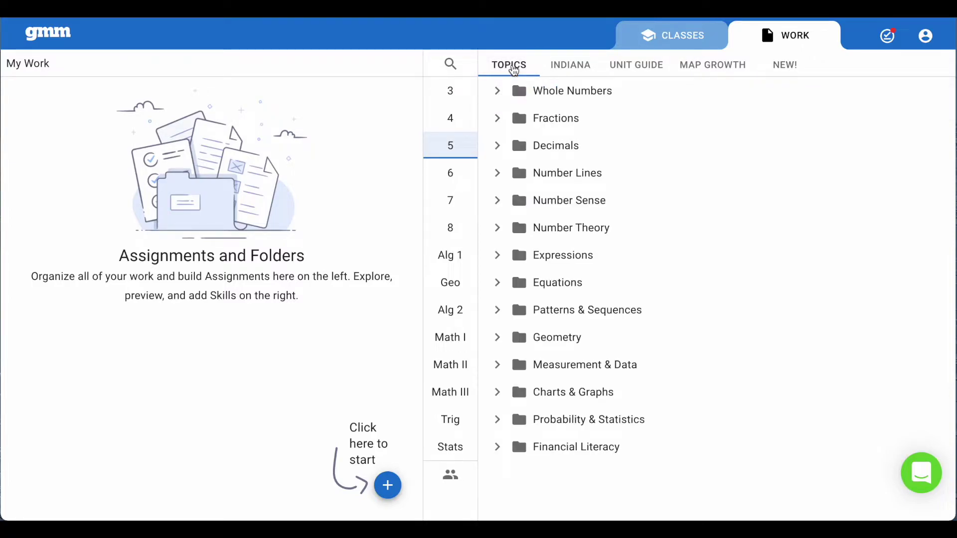
Start a new assignment named Expressions and expand Expressions > Simplifying Expressions > Basic
left_click(387, 487)
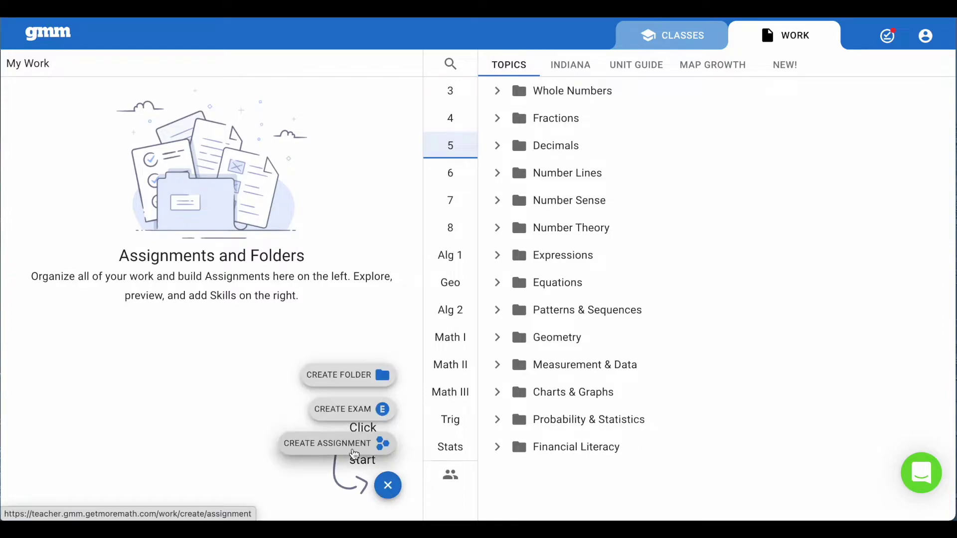
left_click(354, 454)
type("E")
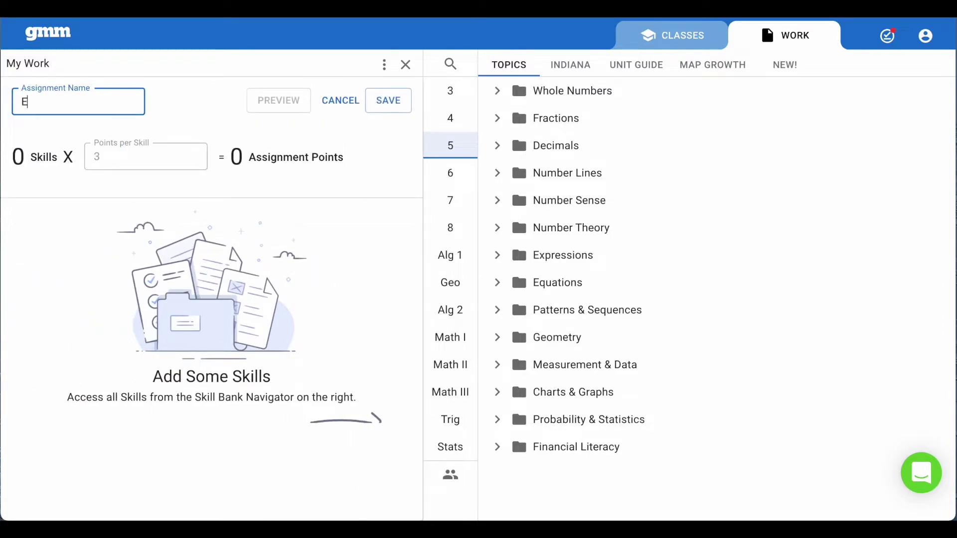
type("xpressions")
left_click(497, 260)
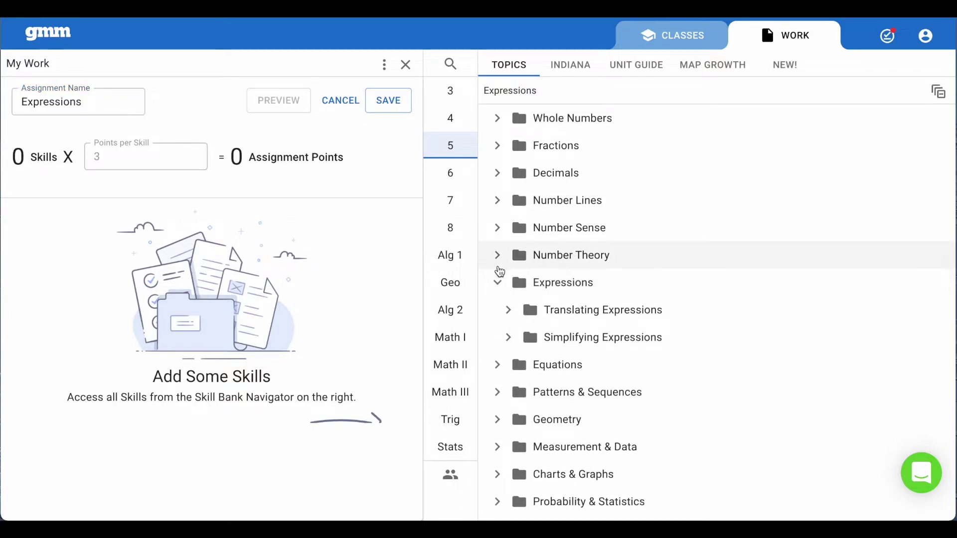
left_click(509, 337)
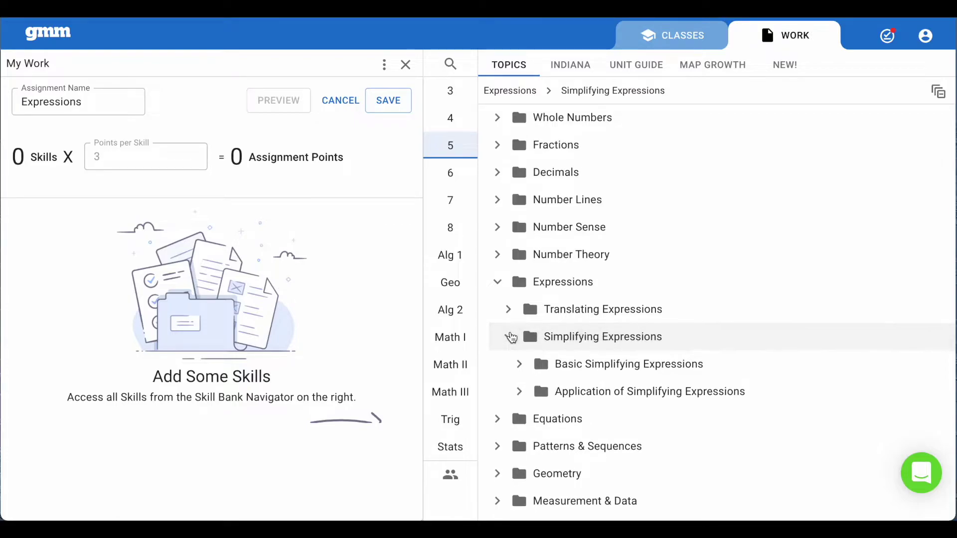
scroll(512, 338, "down", 2)
left_click(519, 288)
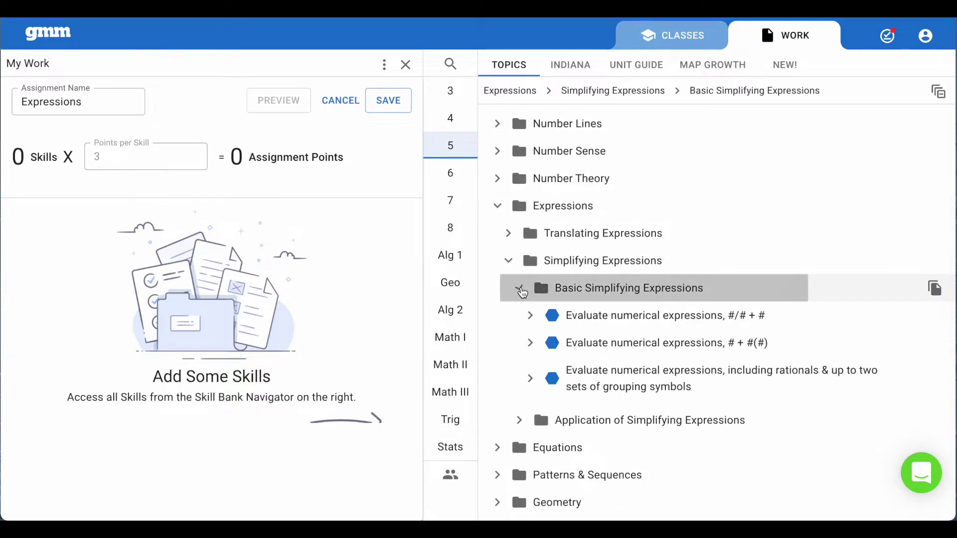
Preview sample problems and the answer for the #/# + # skill, then add it
left_click(531, 316)
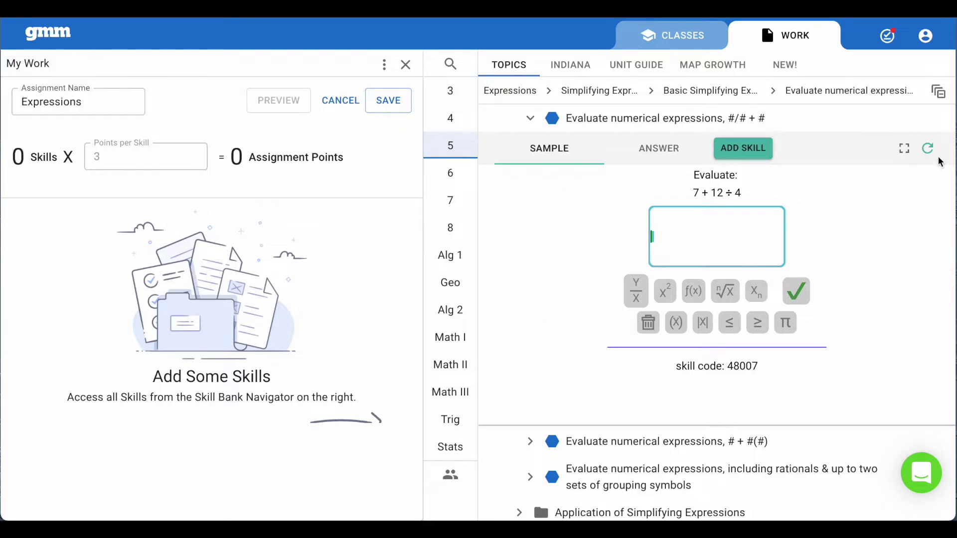
left_click(930, 152)
left_click(930, 151)
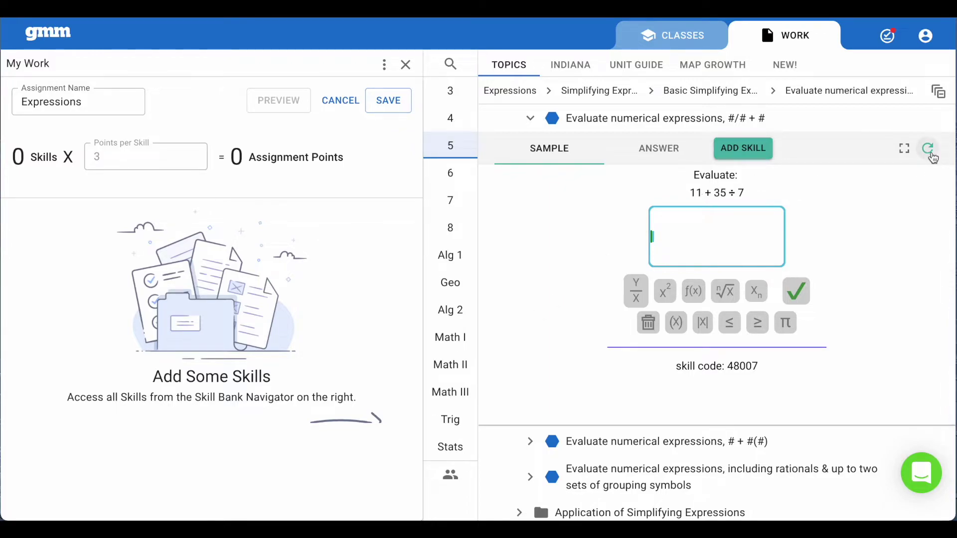
left_click(931, 154)
left_click(657, 149)
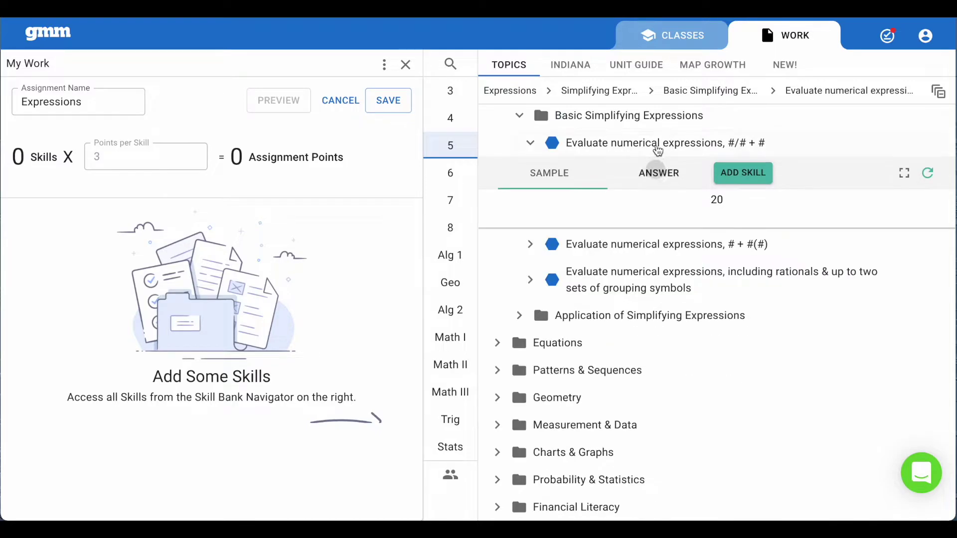
left_click(566, 174)
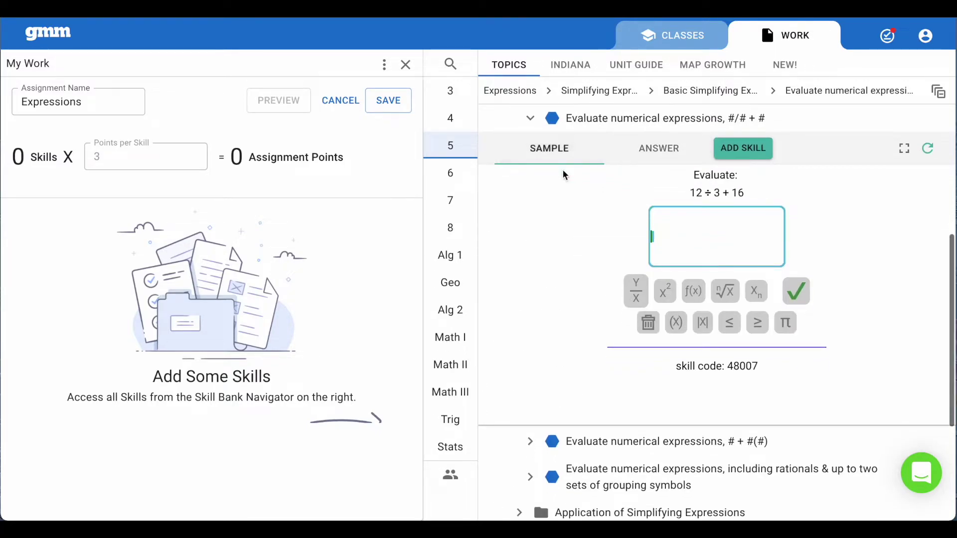
left_click(743, 149)
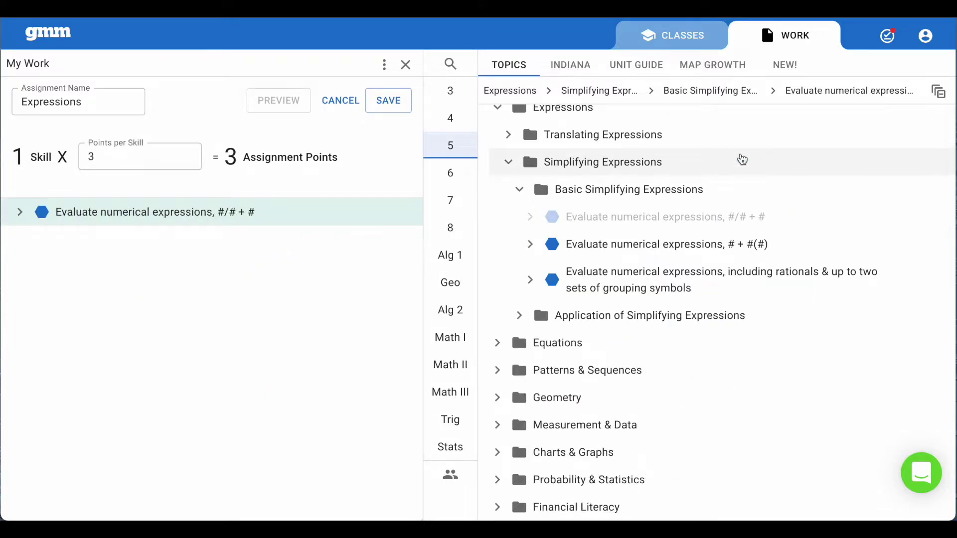
Preview and add the # + #(#) skill, then save the Expressions assignment
left_click(665, 249)
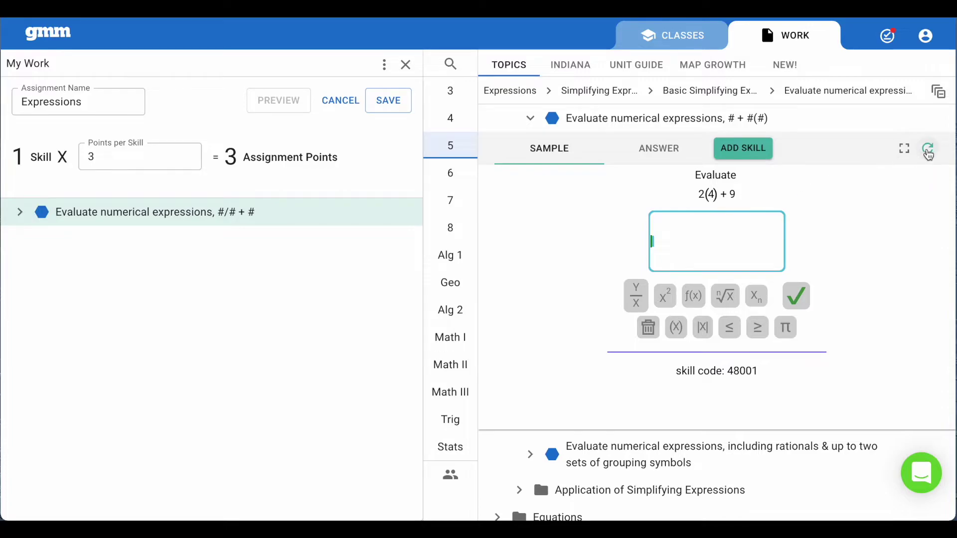
left_click(927, 152)
left_click(928, 152)
left_click(927, 153)
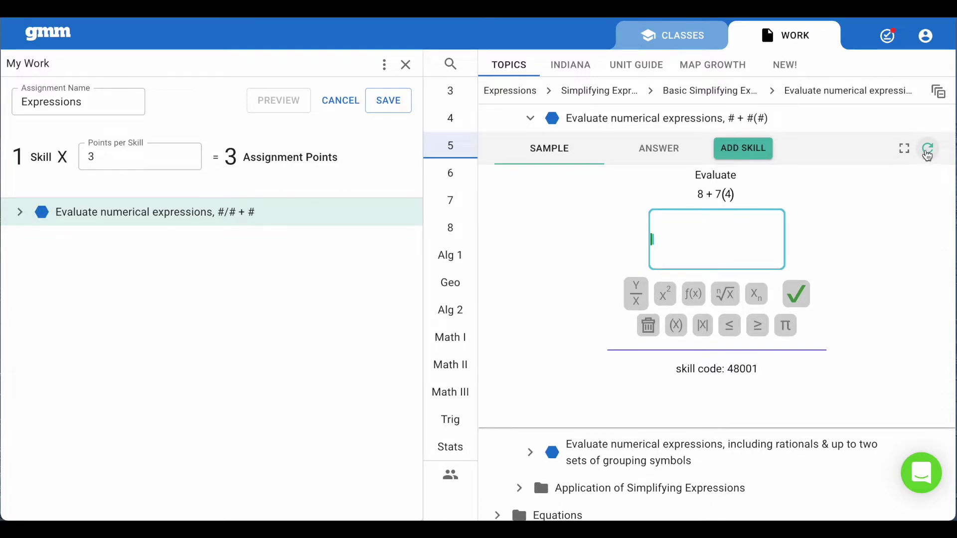
left_click(743, 148)
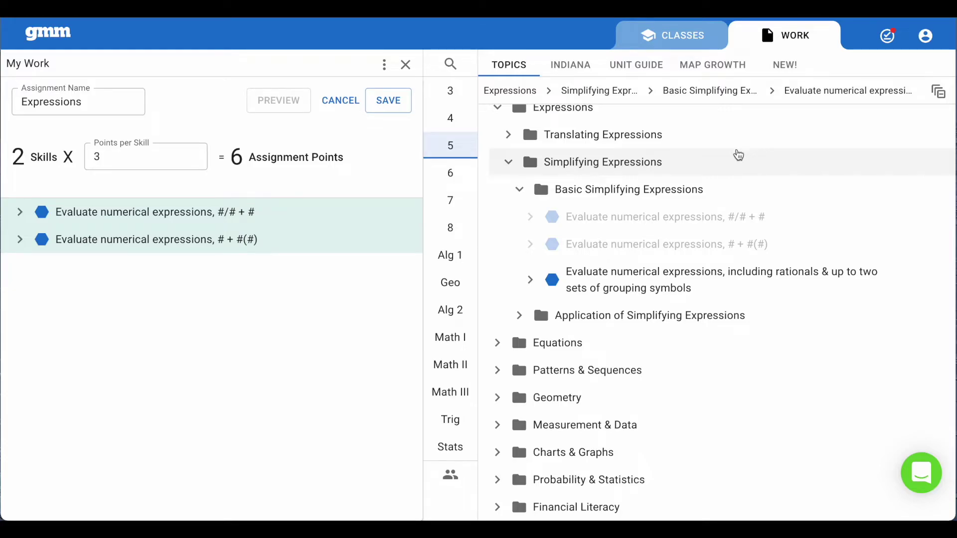
left_click(397, 108)
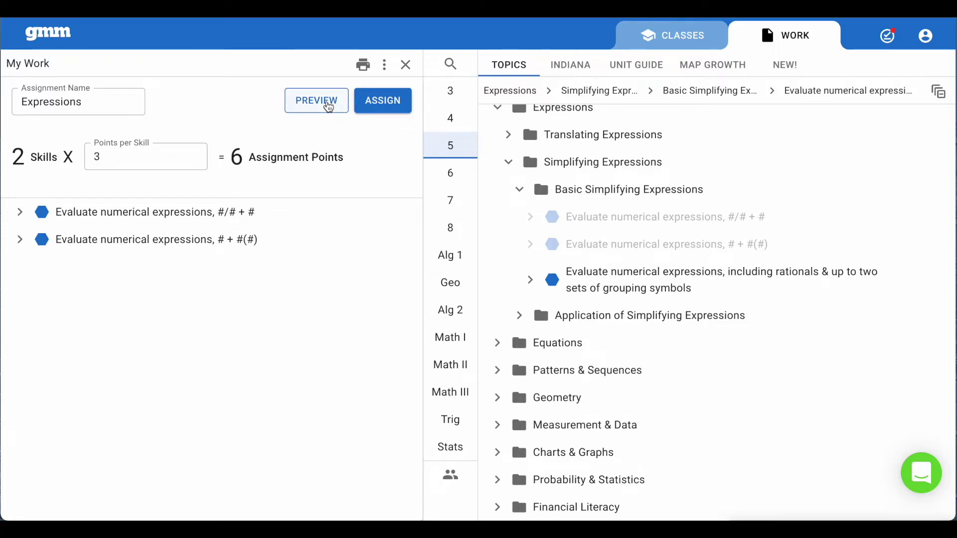
Preview Expressions as a student, submitting 30 and 23 for the first two problems
left_click(329, 107)
type("30")
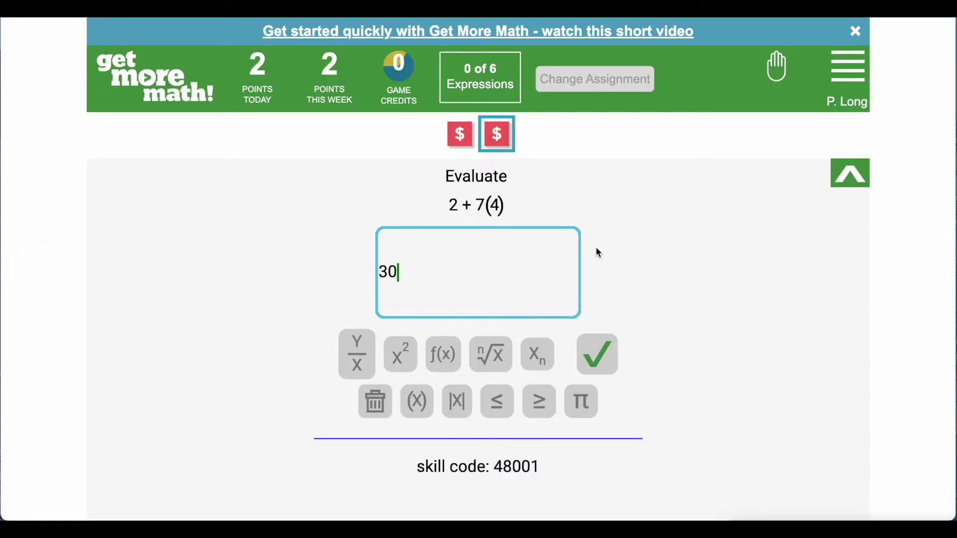
key("Return")
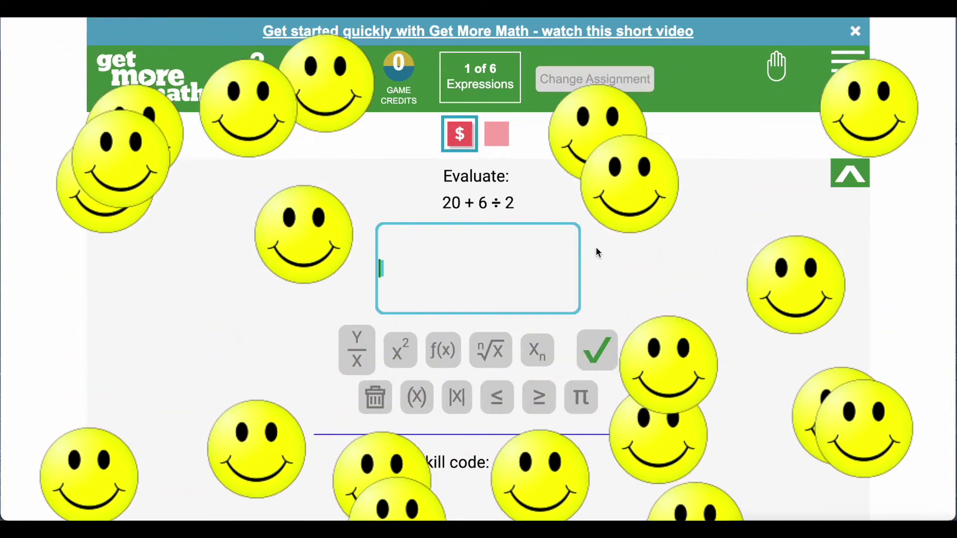
type("23")
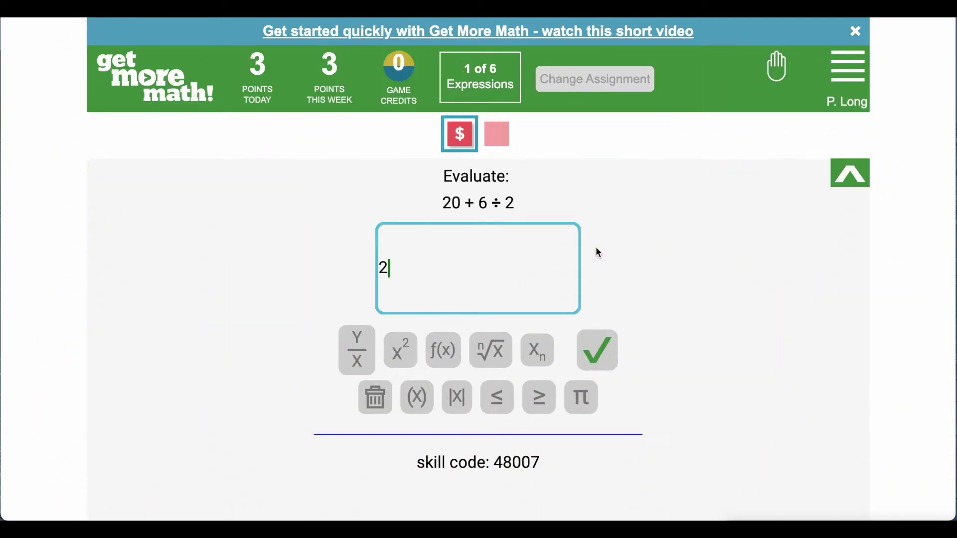
key("Return")
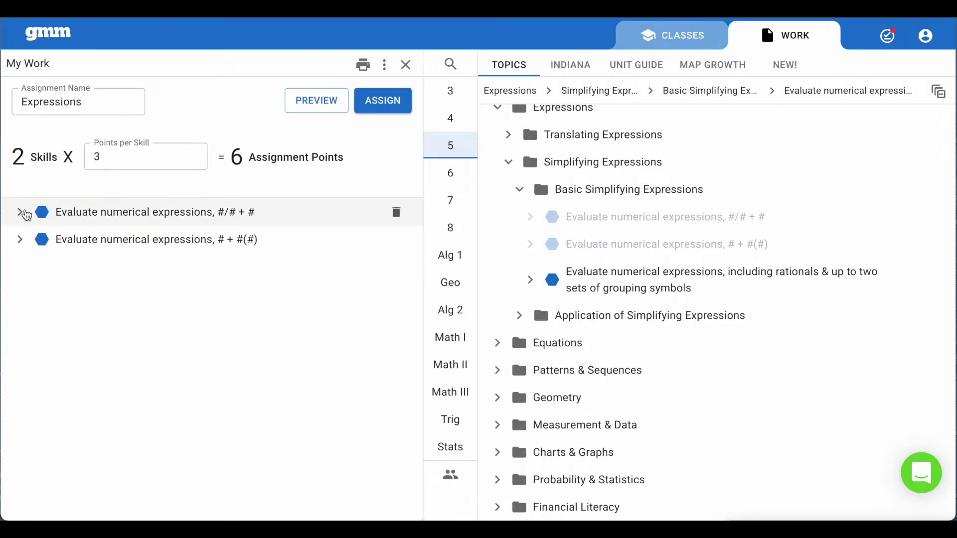
left_click(20, 212)
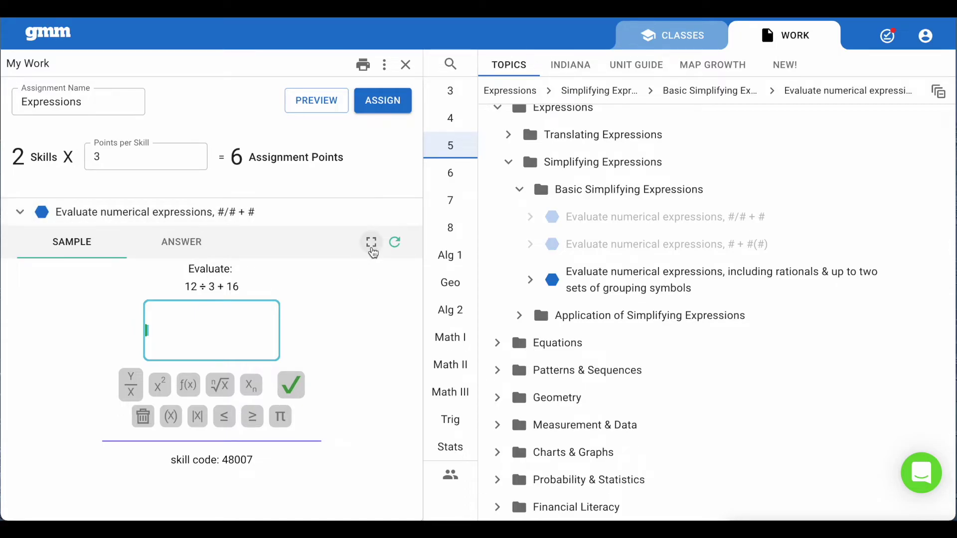
left_click(371, 242)
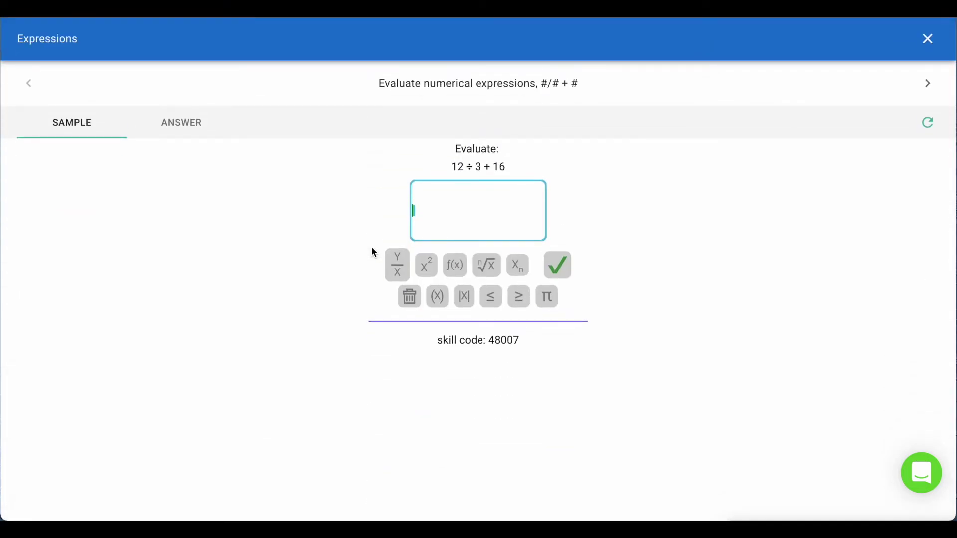
type("20")
left_click(187, 125)
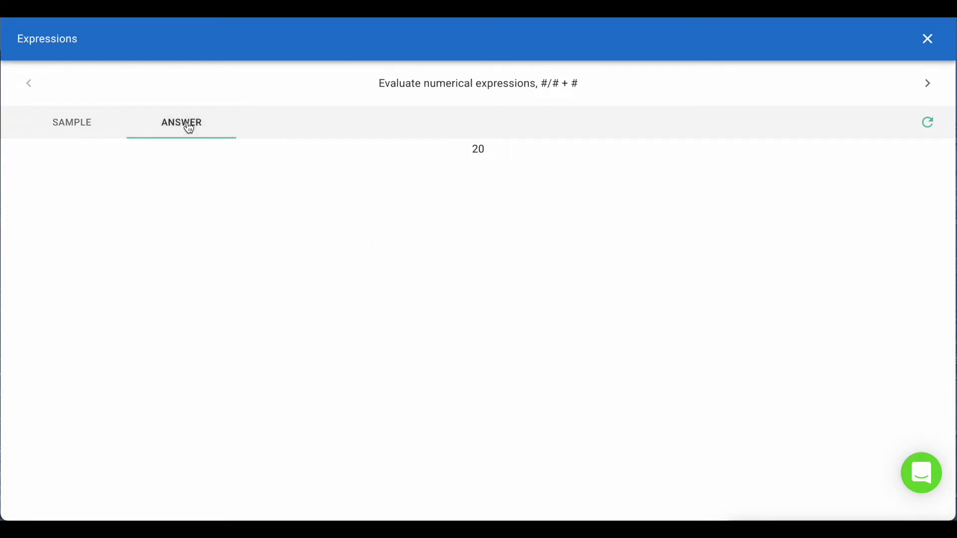
left_click(94, 130)
left_click(927, 123)
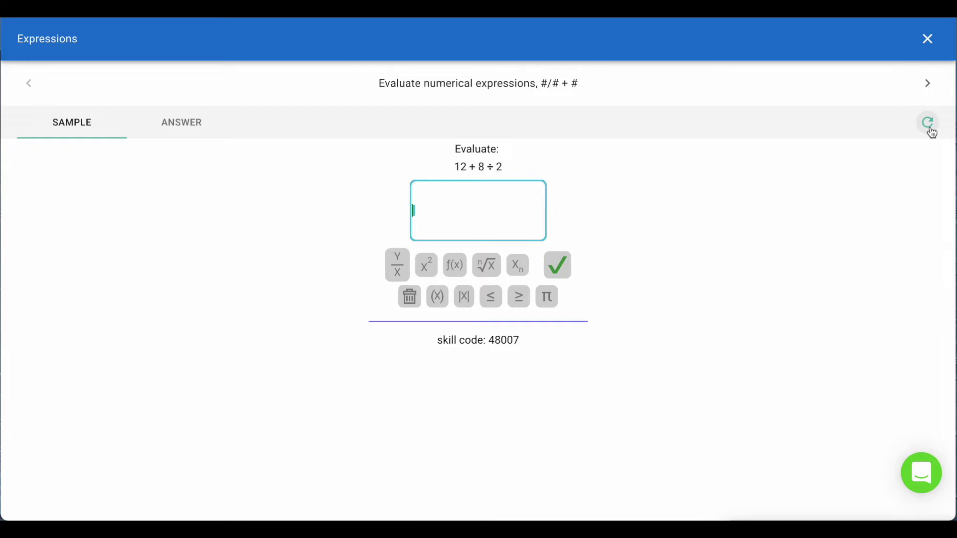
left_click(927, 123)
left_click(927, 123)
left_click(926, 85)
left_click(928, 122)
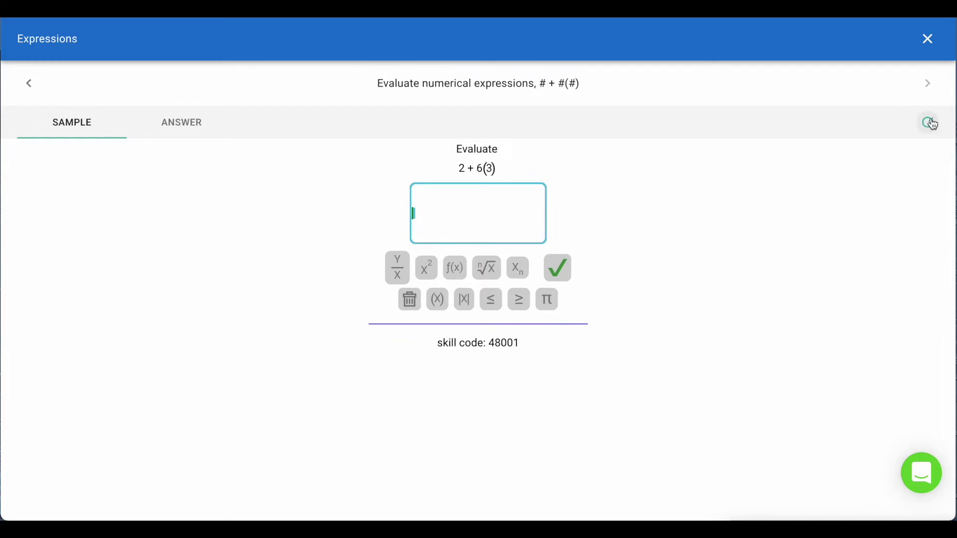
left_click(929, 122)
left_click(928, 40)
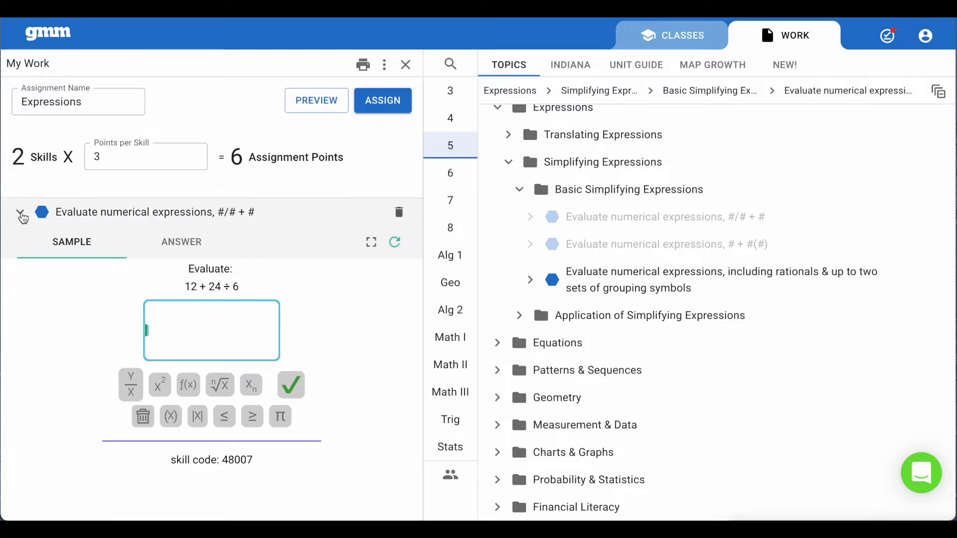
left_click(20, 212)
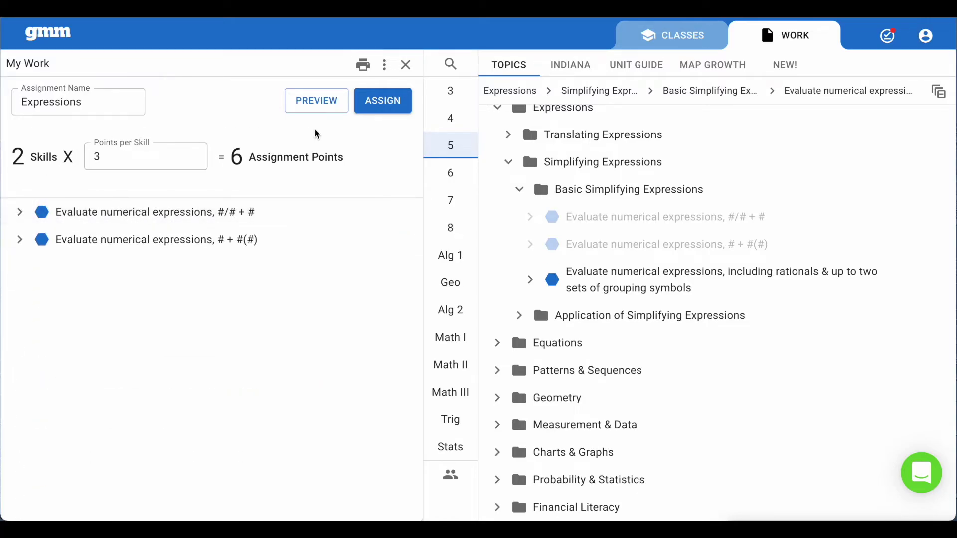
left_click(362, 68)
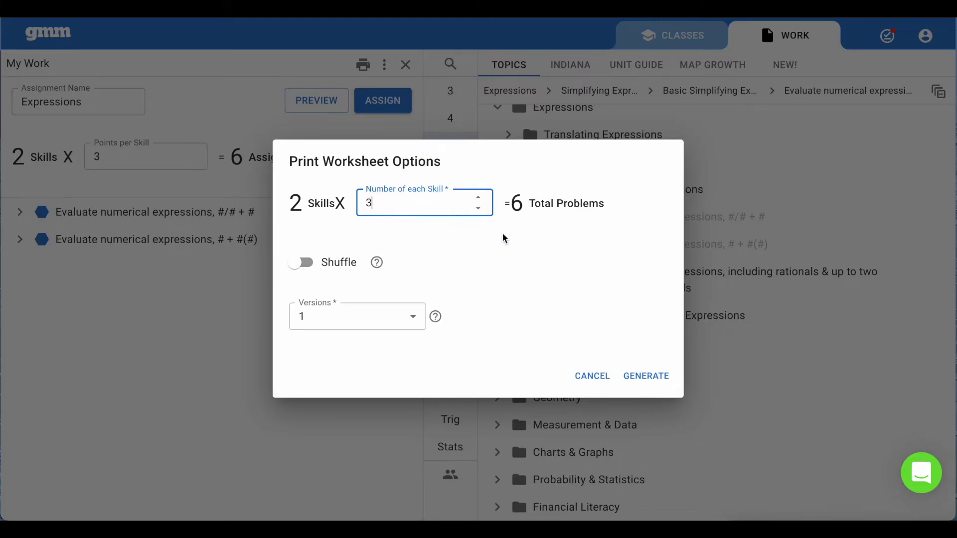
left_click(597, 378)
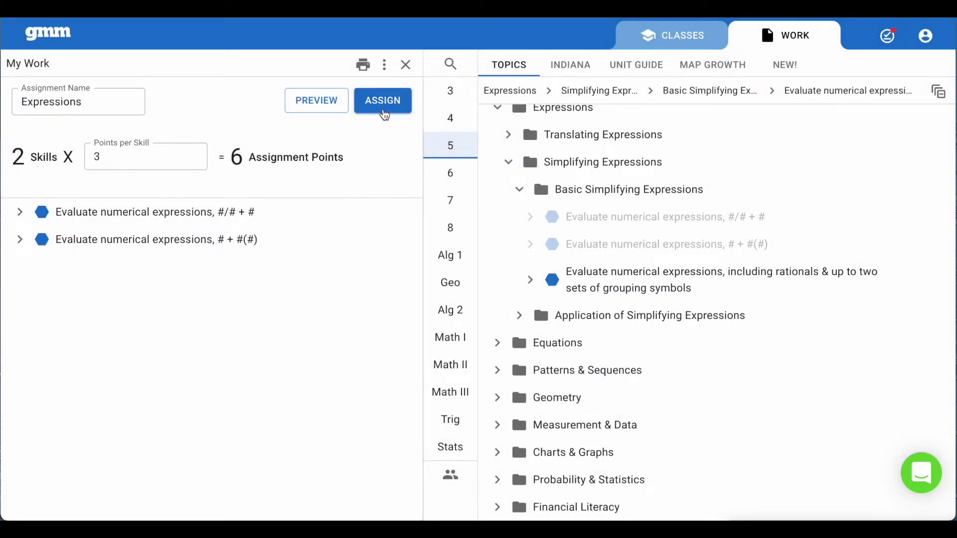
Assign Expressions to Demo Class by ticking it in the Assign dialog and confirming
left_click(385, 111)
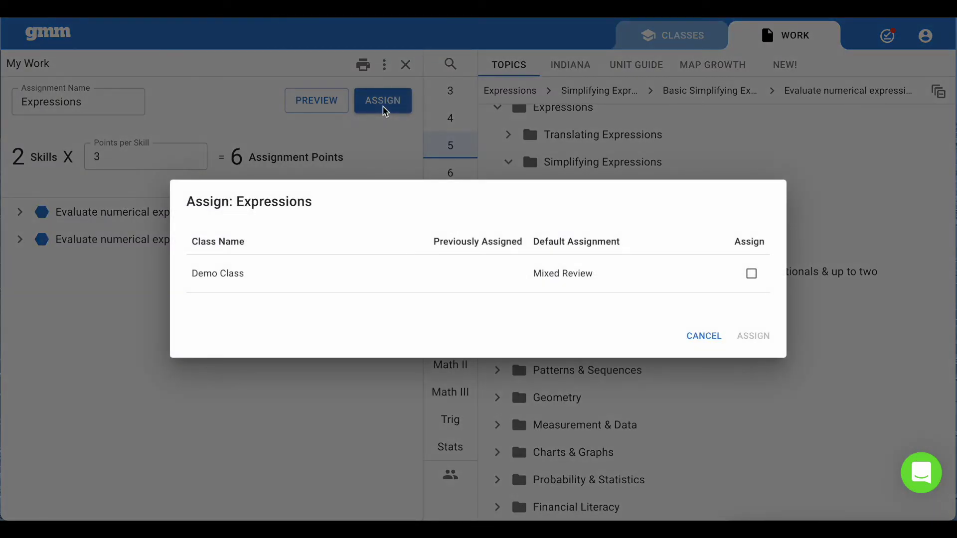
left_click(750, 275)
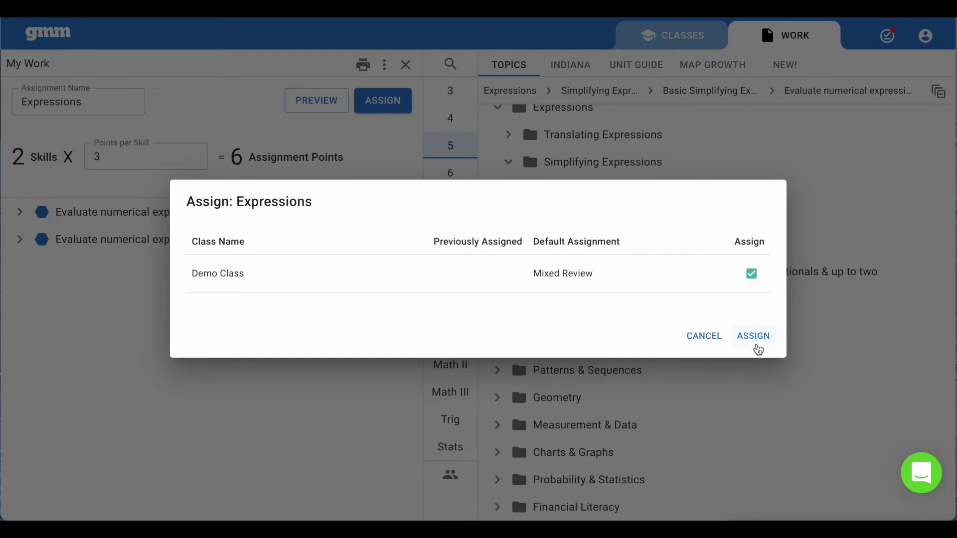
left_click(756, 344)
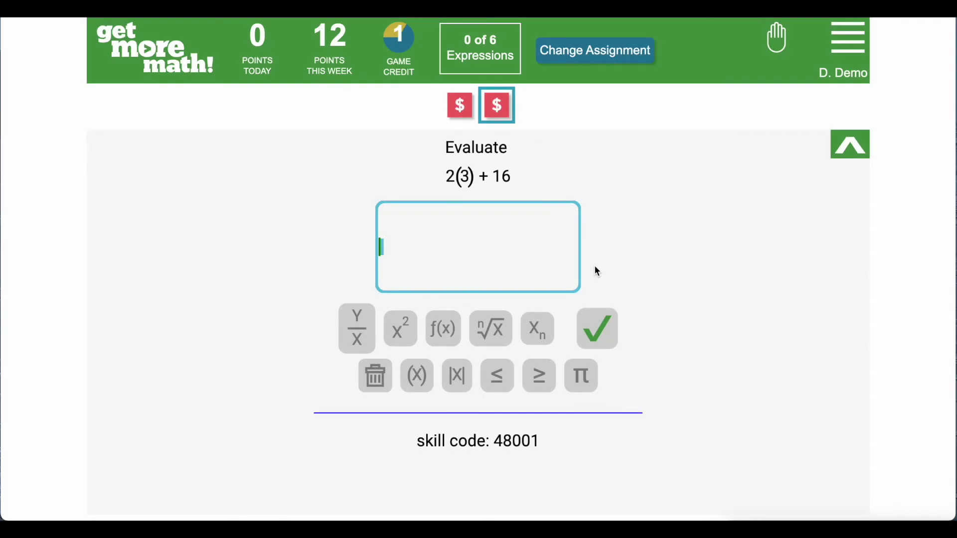
As the student, submit 20 as the answer to 6 ÷ 3 + 18
type("22")
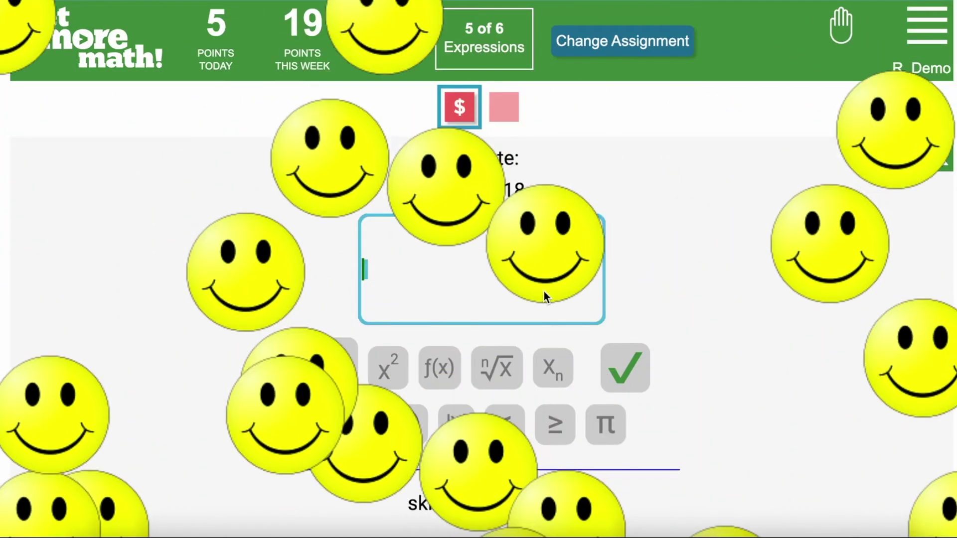
type("20")
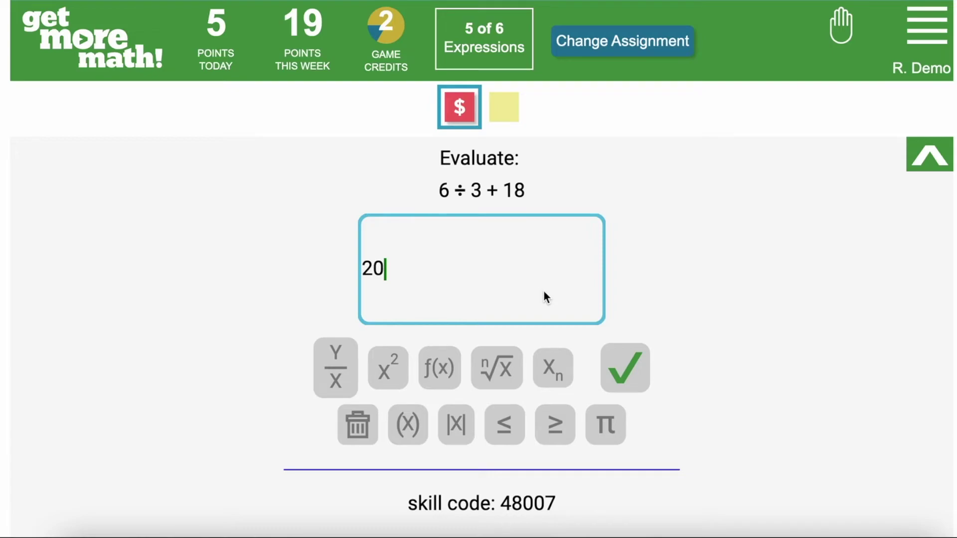
key("Return")
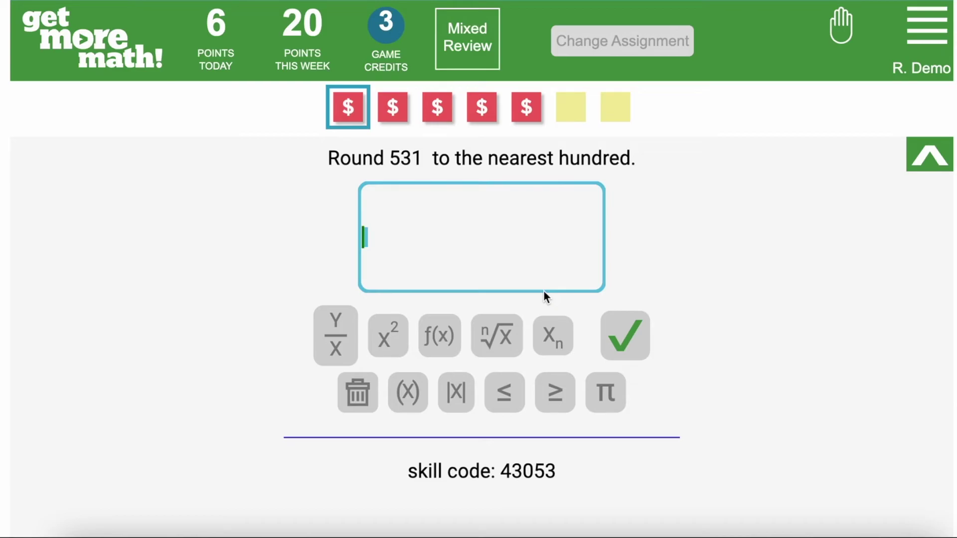
Answer the Mixed Review questions with 500, 9000 and 72
type("500")
key("Return")
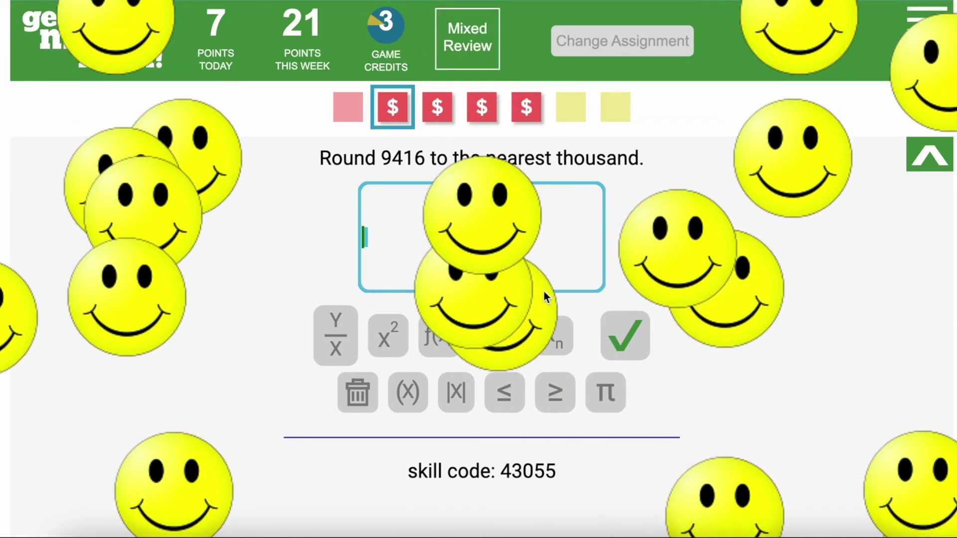
type("9")
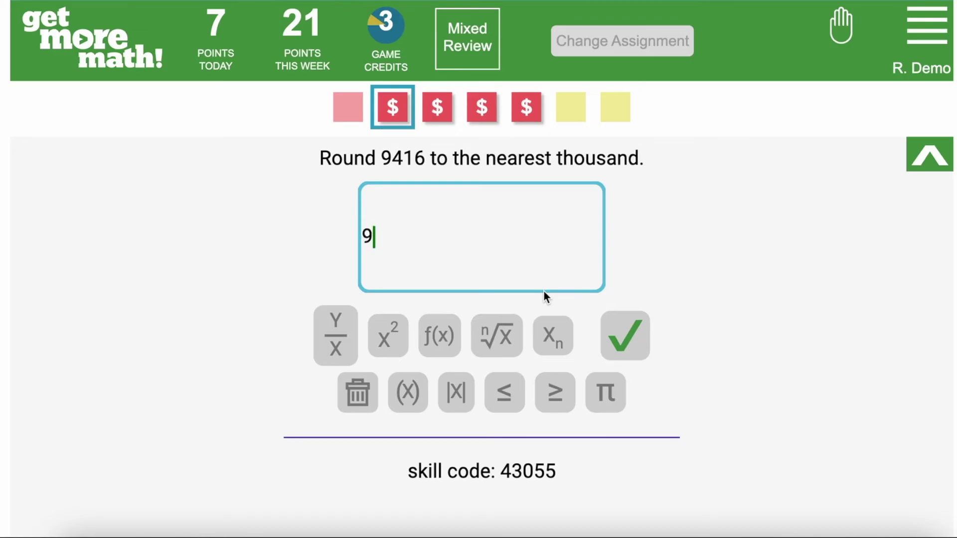
type("000")
key("Return")
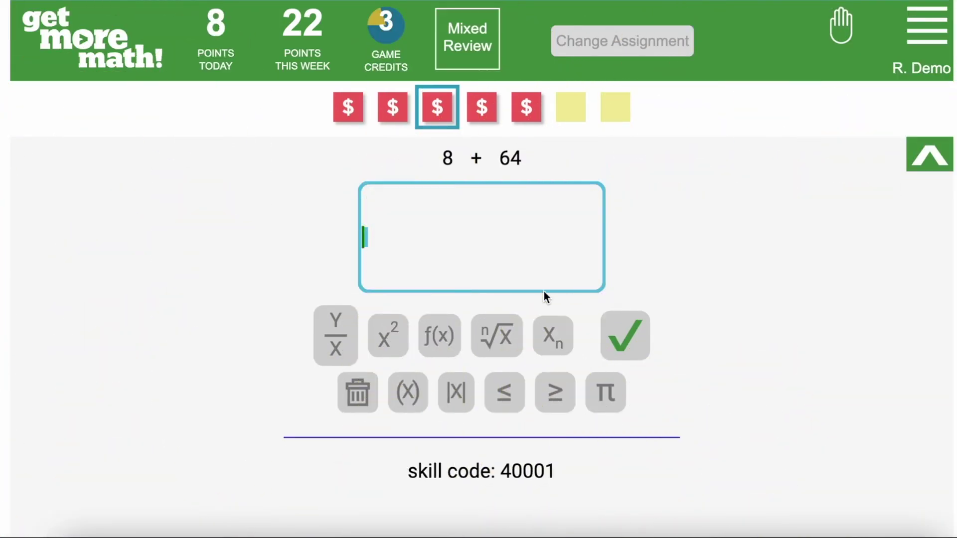
type("72")
key("Return")
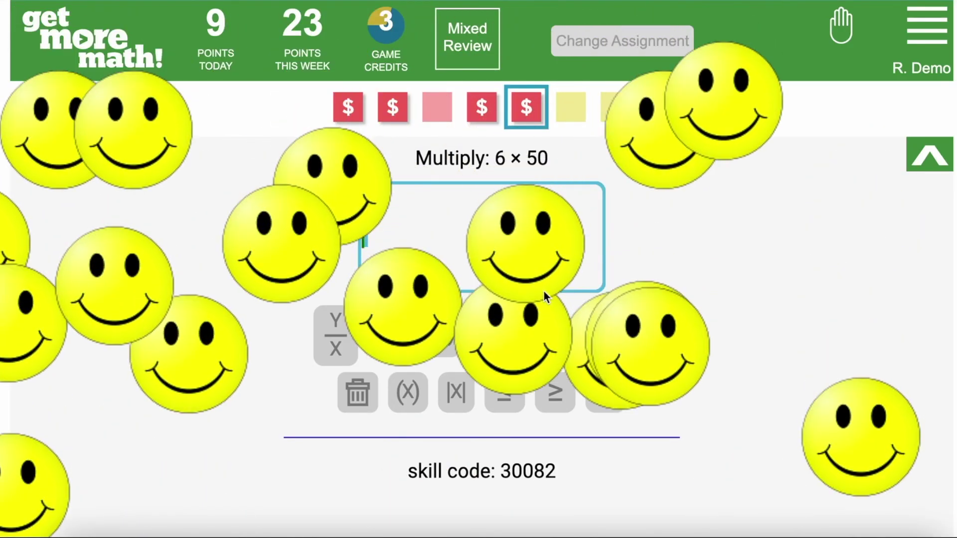